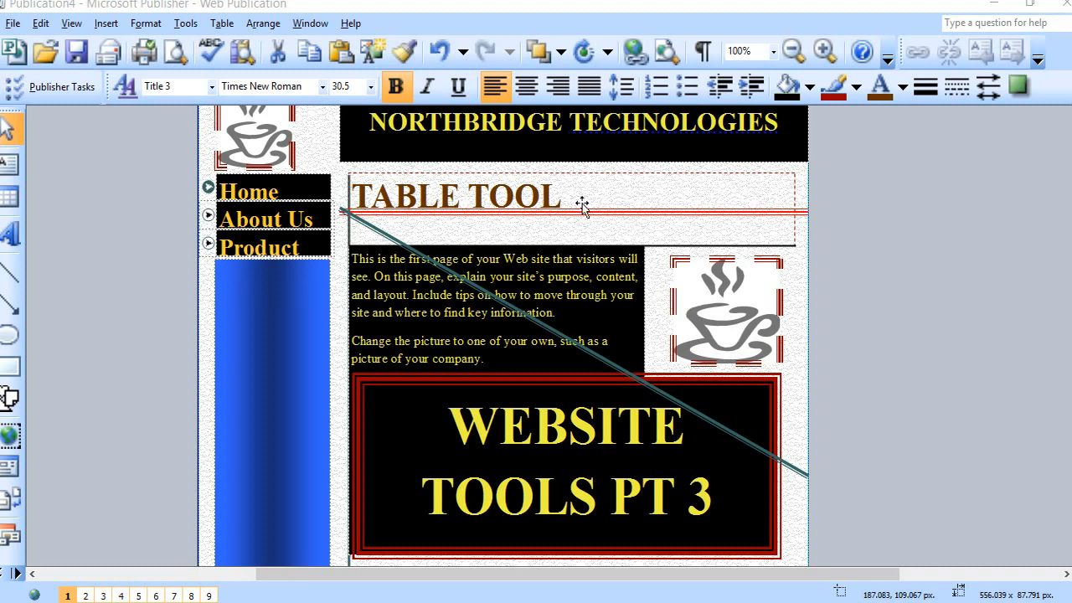
# - Move the placeholder introduction text out of the black text box below the TABLE TOOL heading and cut its new text box
pyautogui.click(498, 221)
pyautogui.hotkey('ctrl', 'a')
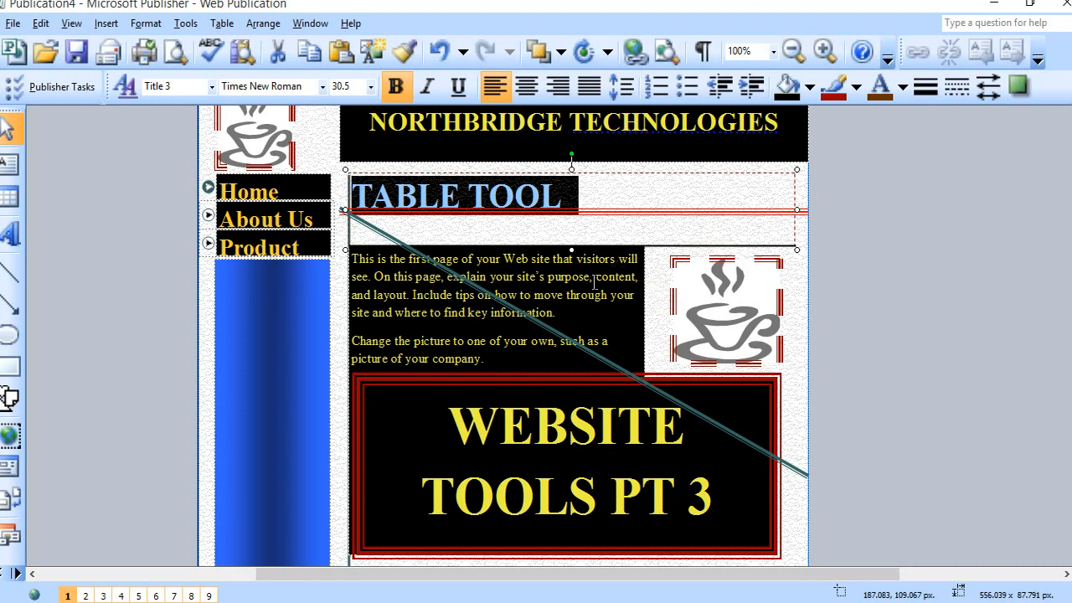
pyautogui.click(491, 362)
pyautogui.hotkey('ctrl', 'a')
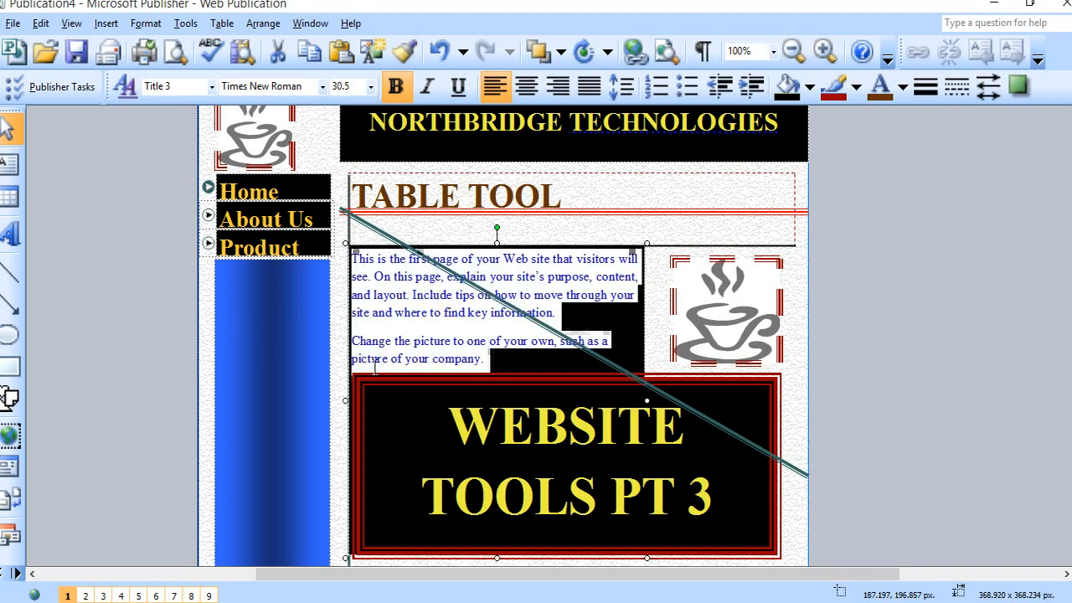
pyautogui.moveTo(480, 353); pyautogui.dragTo(479, 355)
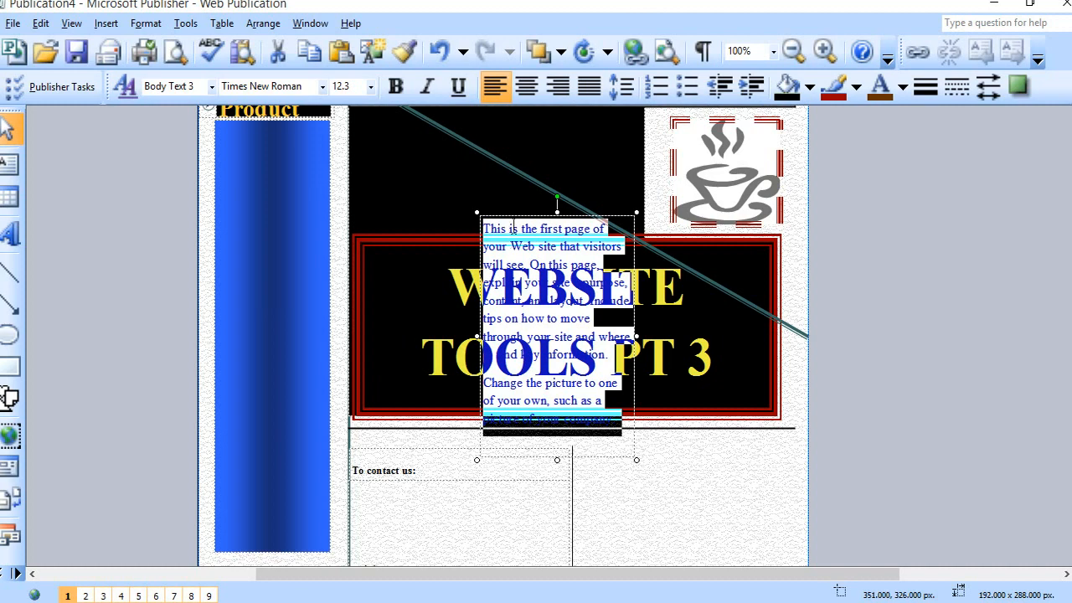
pyautogui.click(515, 214)
pyautogui.rightClick(519, 222)
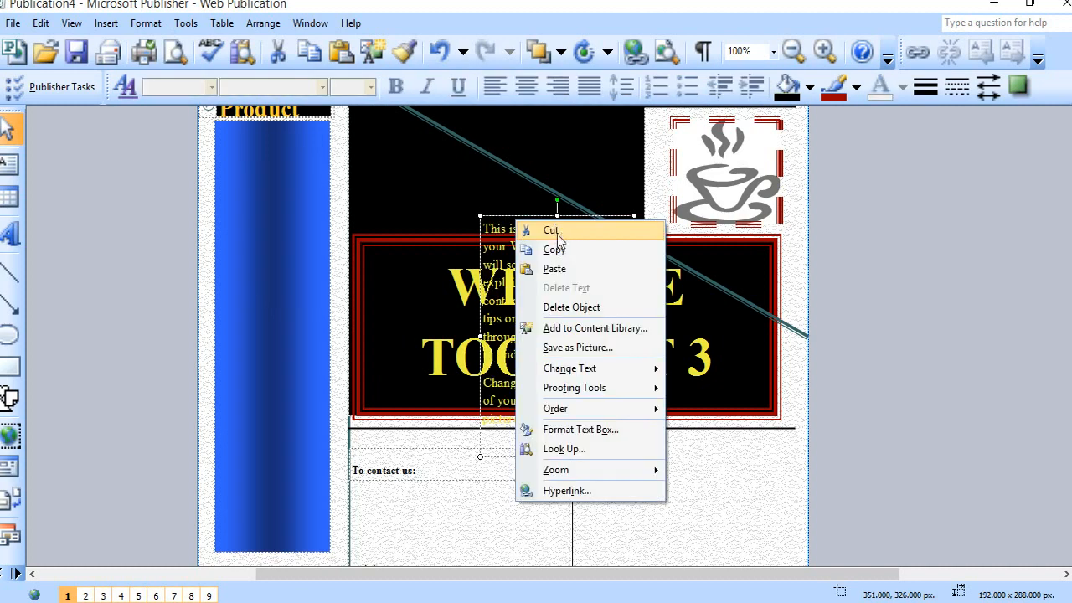
pyautogui.click(560, 233)
pyautogui.scroll(5, 525, 281)
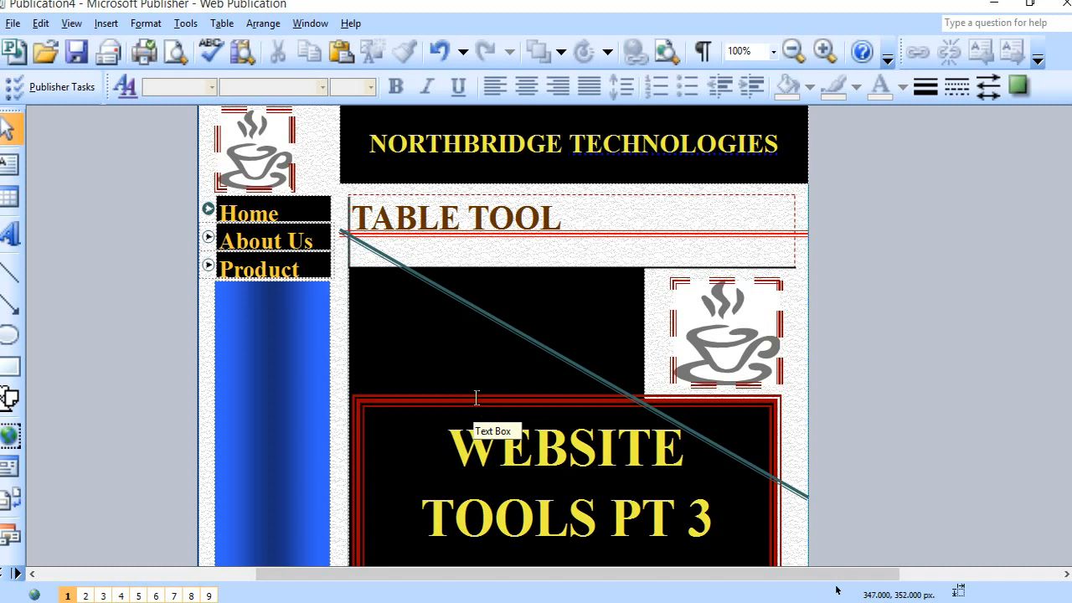
# - Insert a table of 6 rows and 4 columns with no format, about 464 × 252 px, in the empty area below the dotted line
pyautogui.scroll(-4, 476, 397)
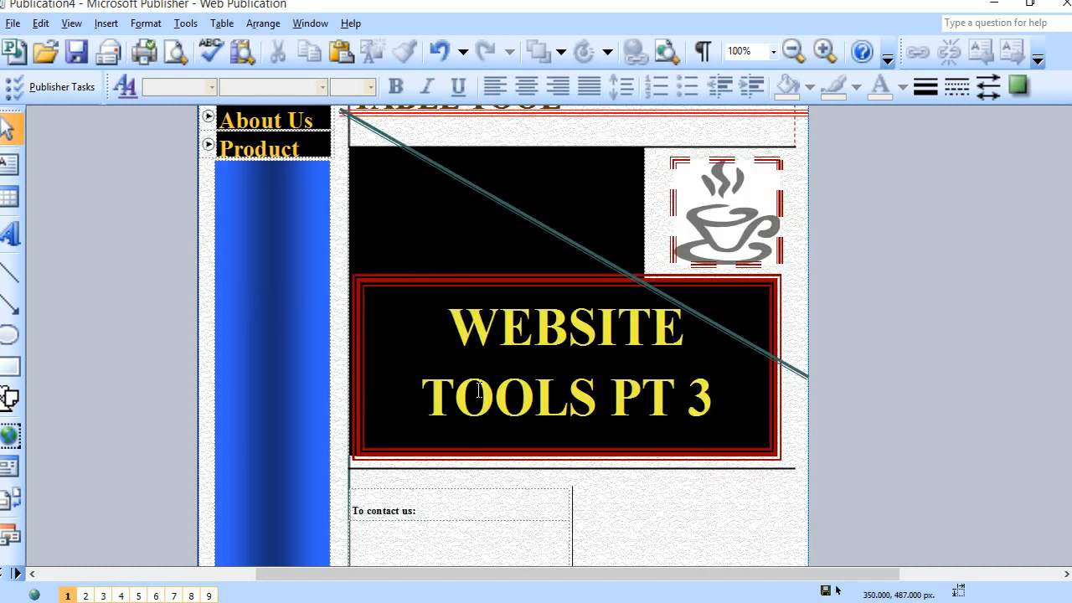
pyautogui.scroll(-9, 479, 390)
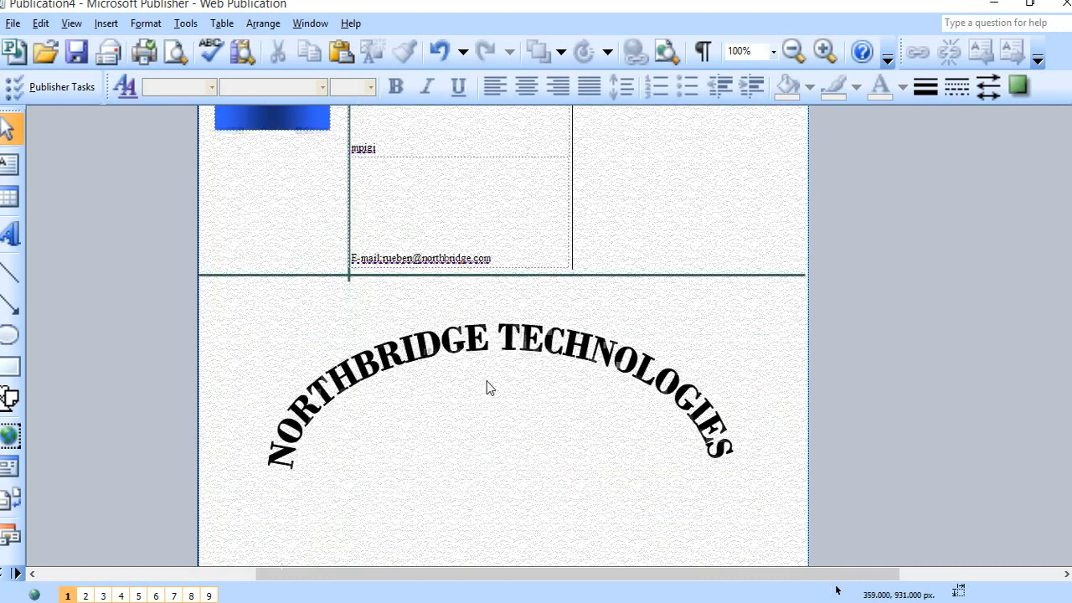
pyautogui.scroll(-7, 486, 381)
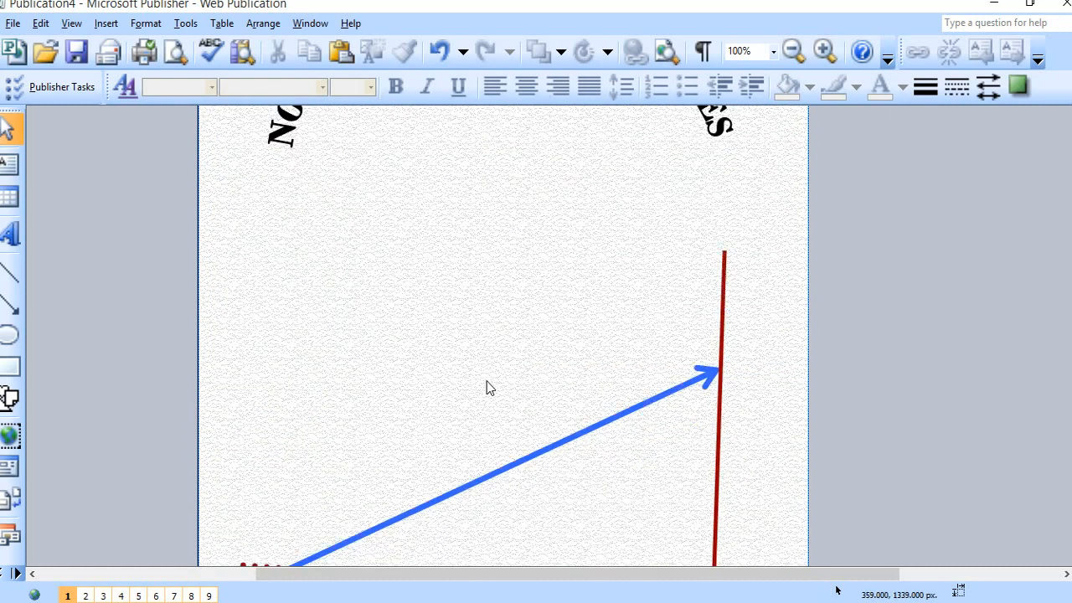
pyautogui.scroll(-11, 487, 382)
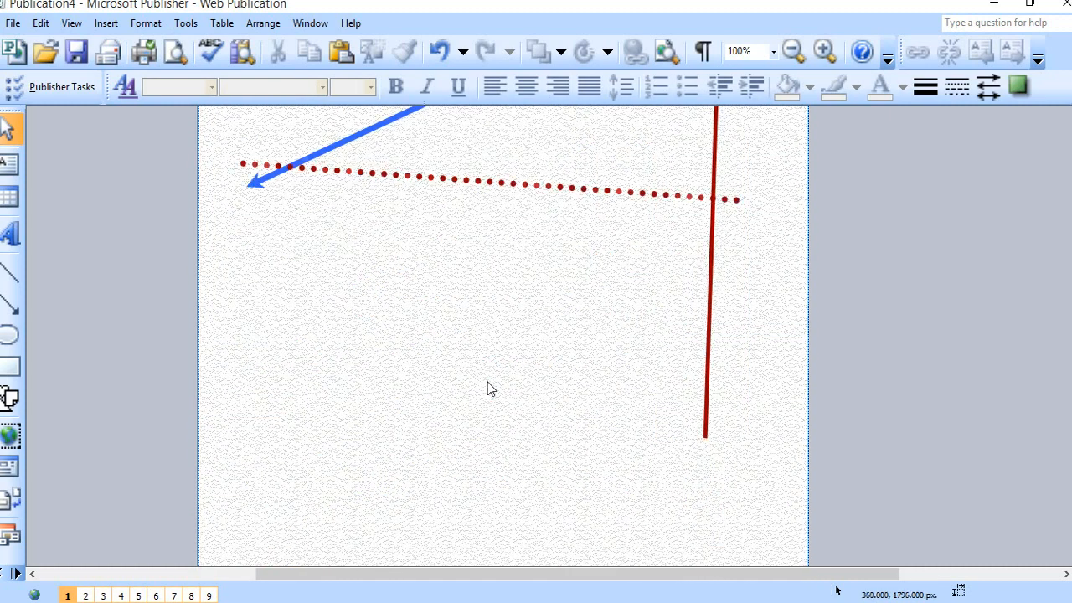
pyautogui.scroll(-2, 487, 381)
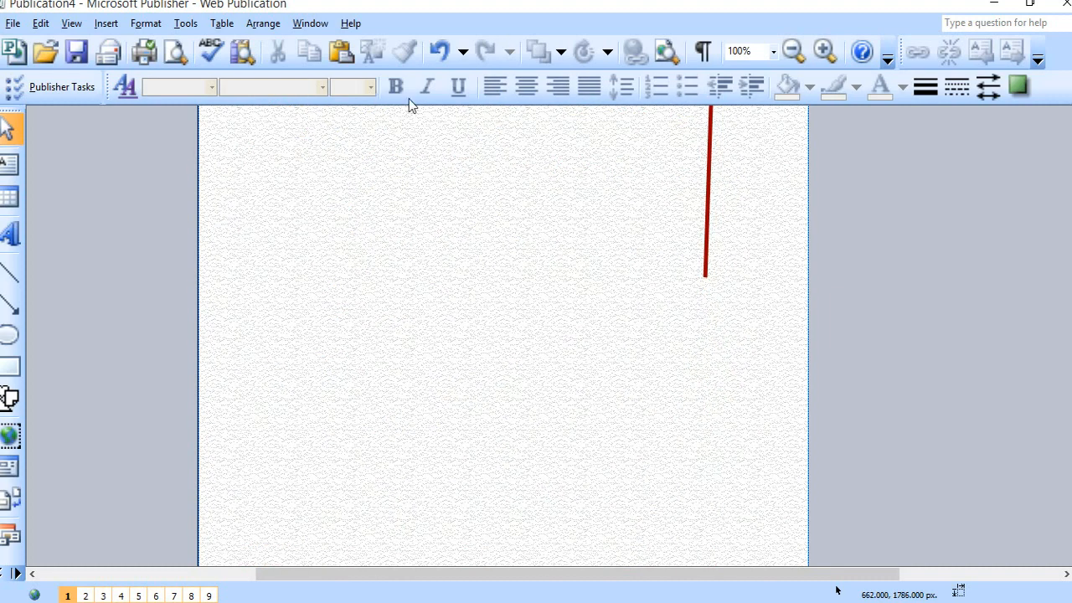
pyautogui.click(15, 29)
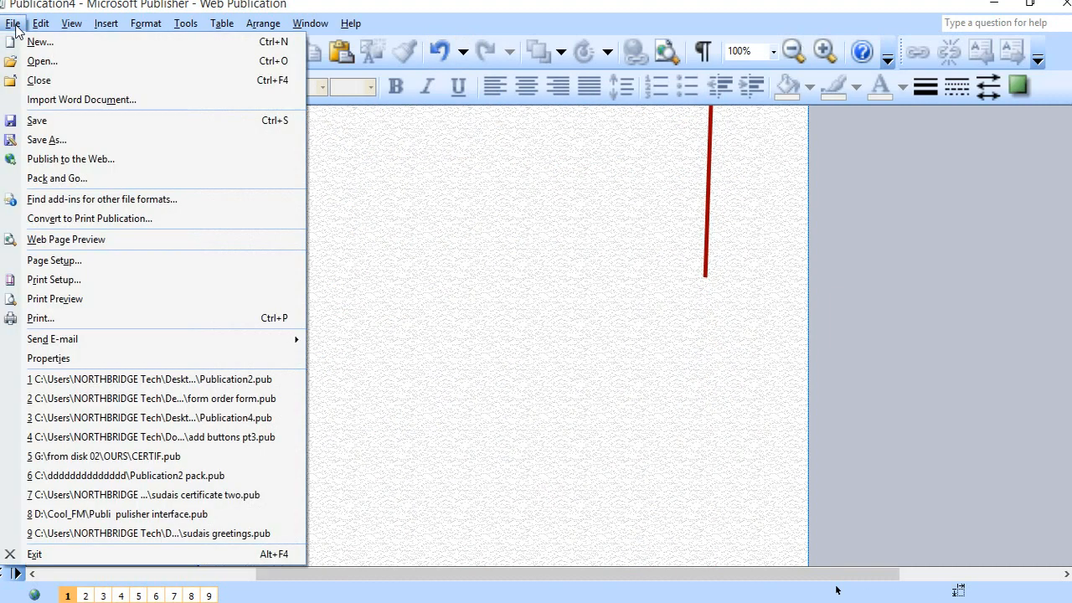
pyautogui.click(502, 187)
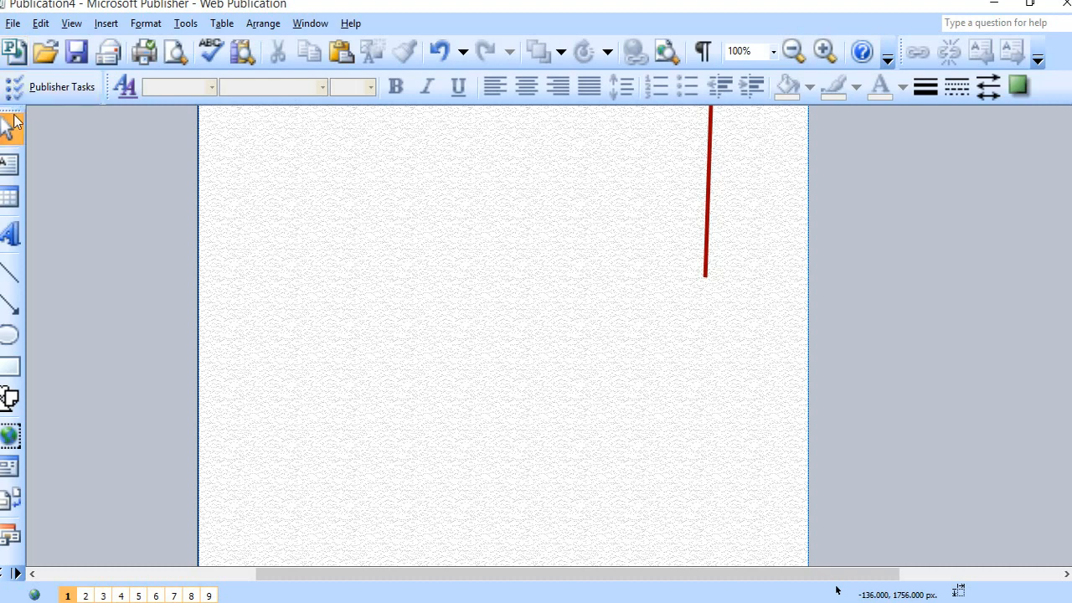
pyautogui.click(10, 201)
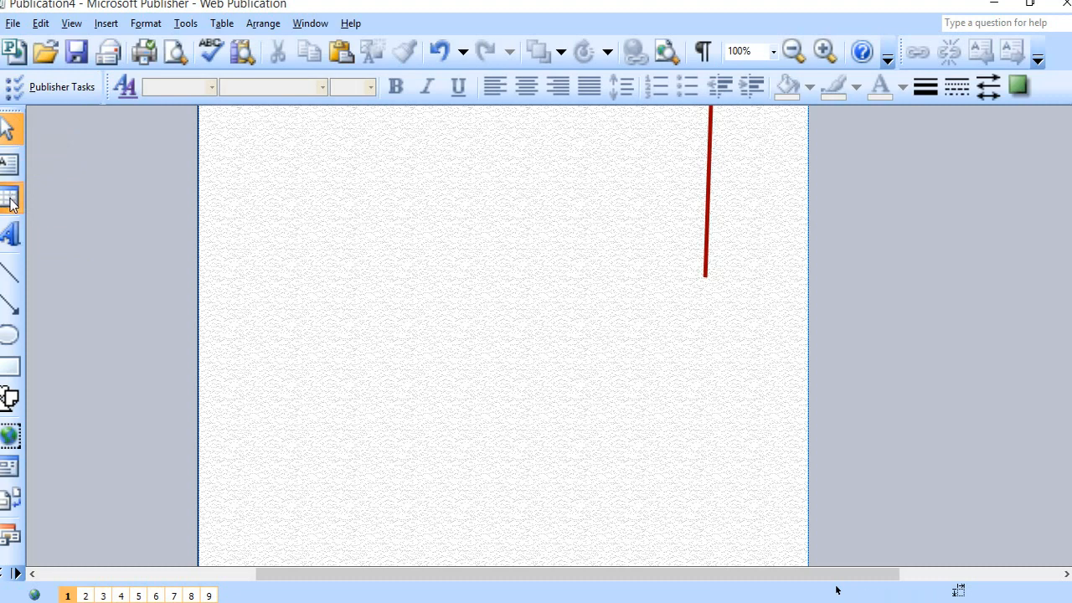
pyautogui.moveTo(255, 154); pyautogui.dragTo(626, 364)
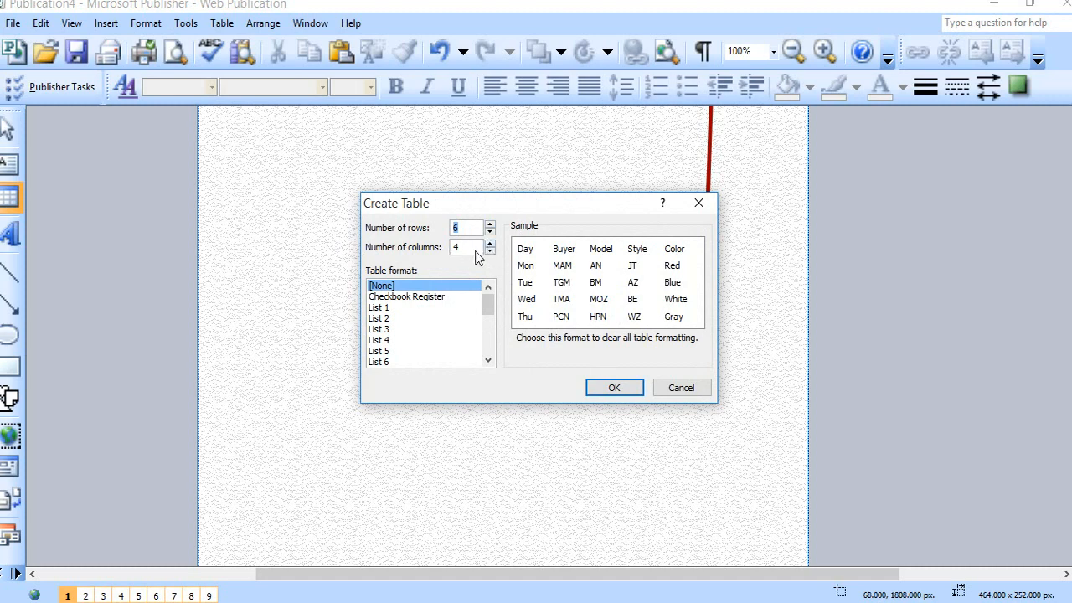
pyautogui.moveTo(489, 307)
pyautogui.mouseDown()
pyautogui.moveTo(493, 357)
pyautogui.moveTo(497, 288)
pyautogui.mouseUp()
pyautogui.click(612, 388)
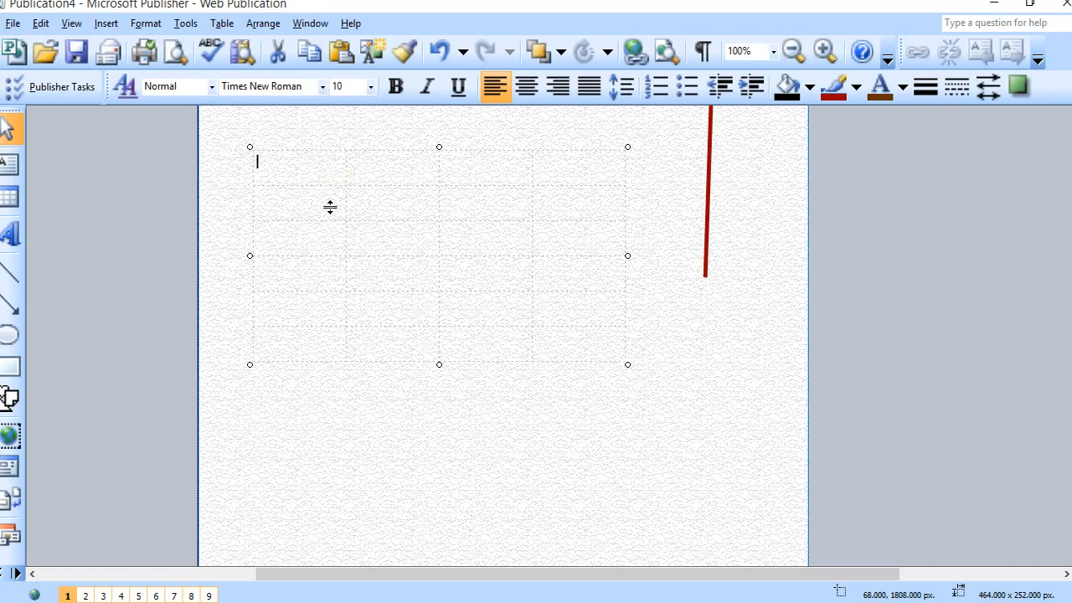
# - Set the outer border colour of the new table to black
pyautogui.rightClick(252, 180)
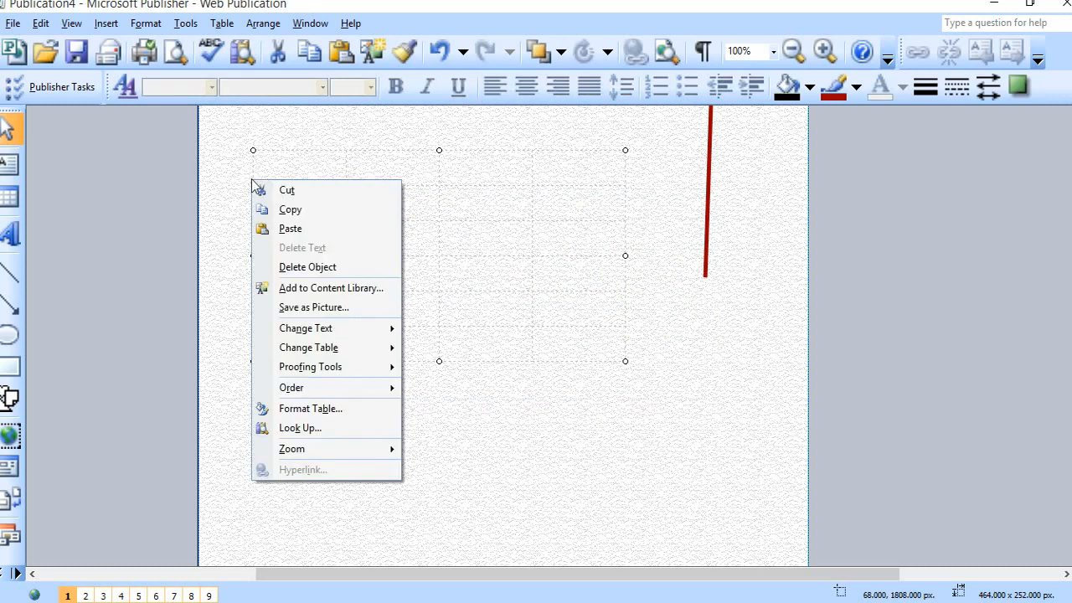
pyautogui.click(315, 408)
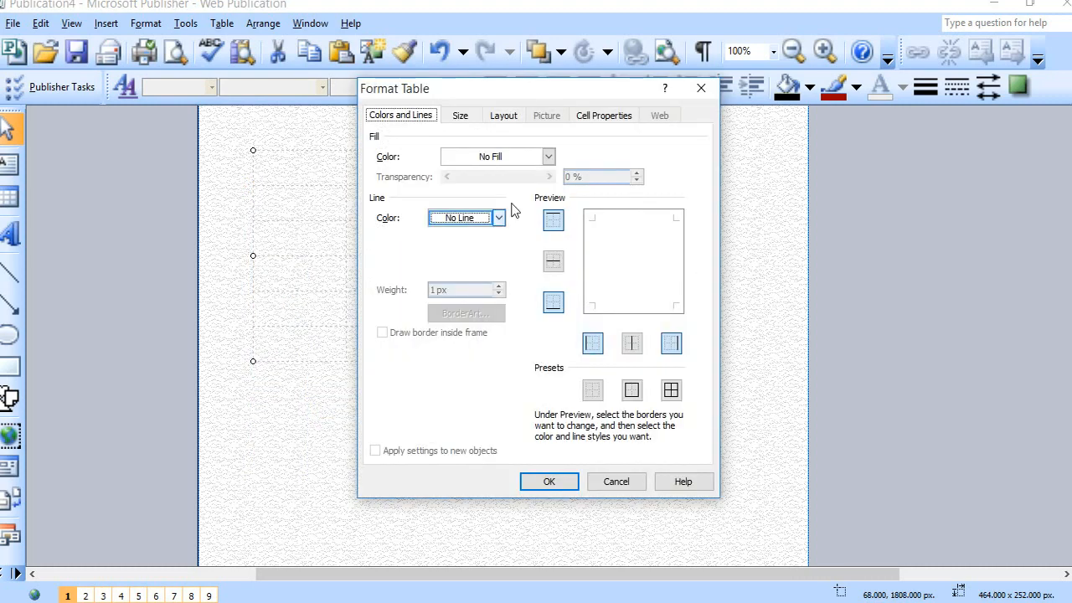
pyautogui.click(498, 219)
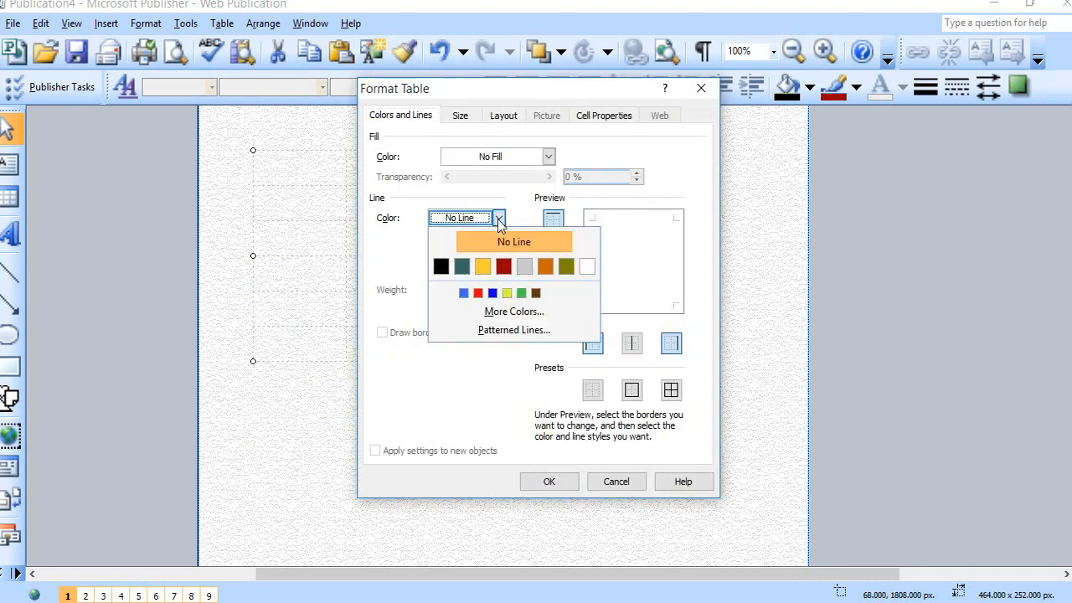
pyautogui.click(439, 267)
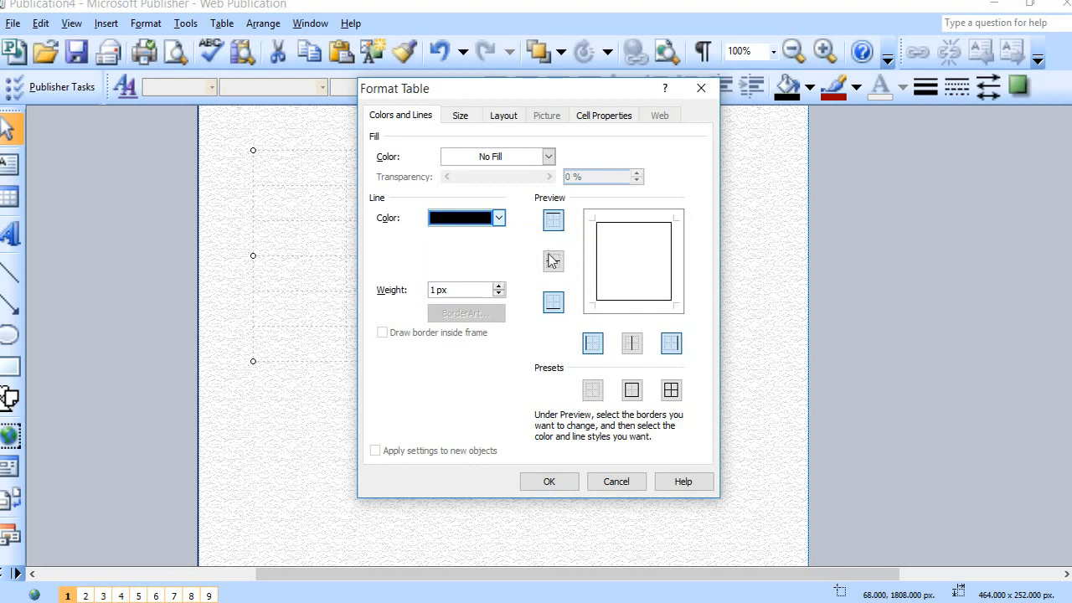
# - Set the weight of the table's outer border to 4 px and apply the formatting
pyautogui.click(499, 286)
pyautogui.click(498, 292)
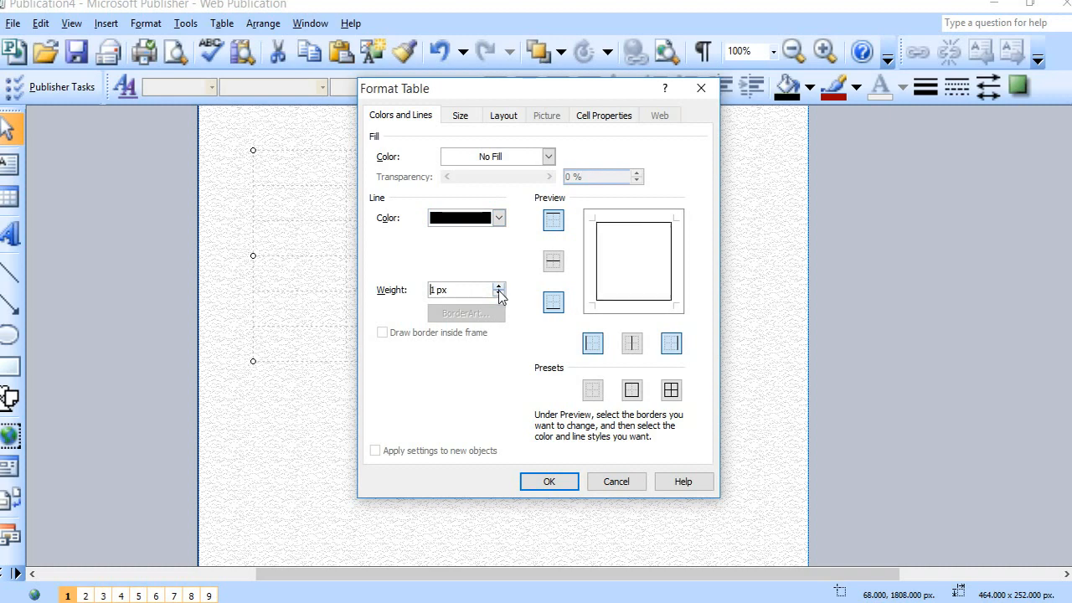
pyautogui.click(501, 293)
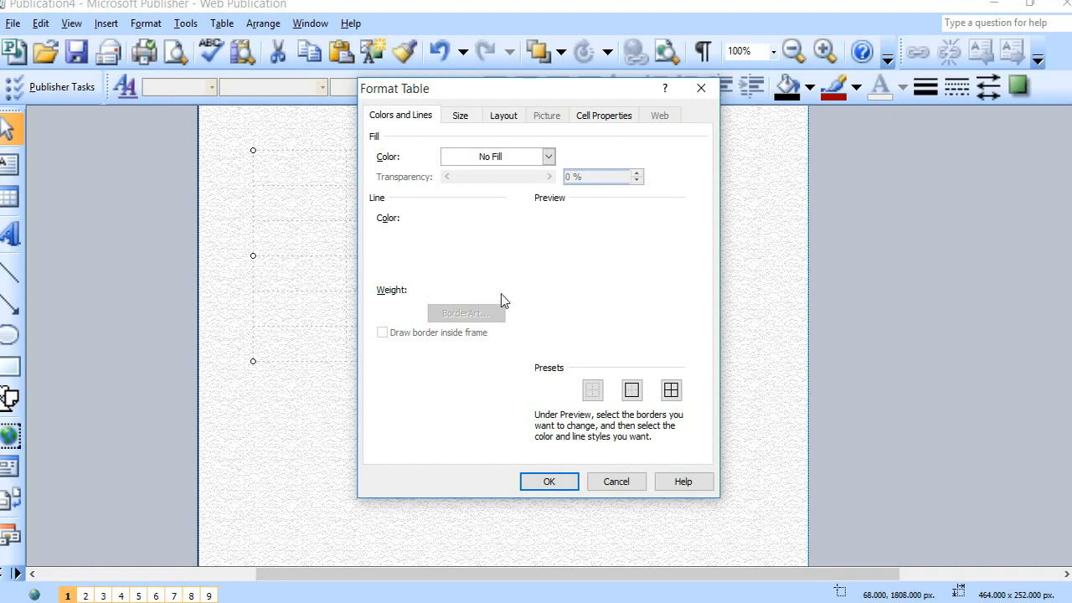
pyautogui.click(500, 287)
pyautogui.click(500, 286)
pyautogui.click(499, 287)
pyautogui.click(500, 287)
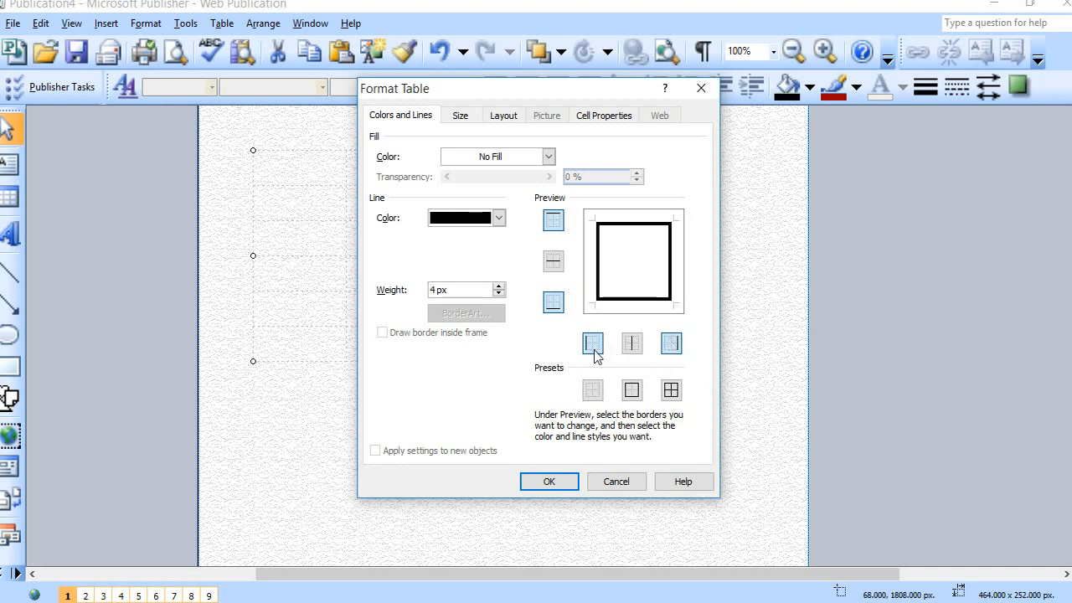
pyautogui.click(595, 352)
pyautogui.click(678, 351)
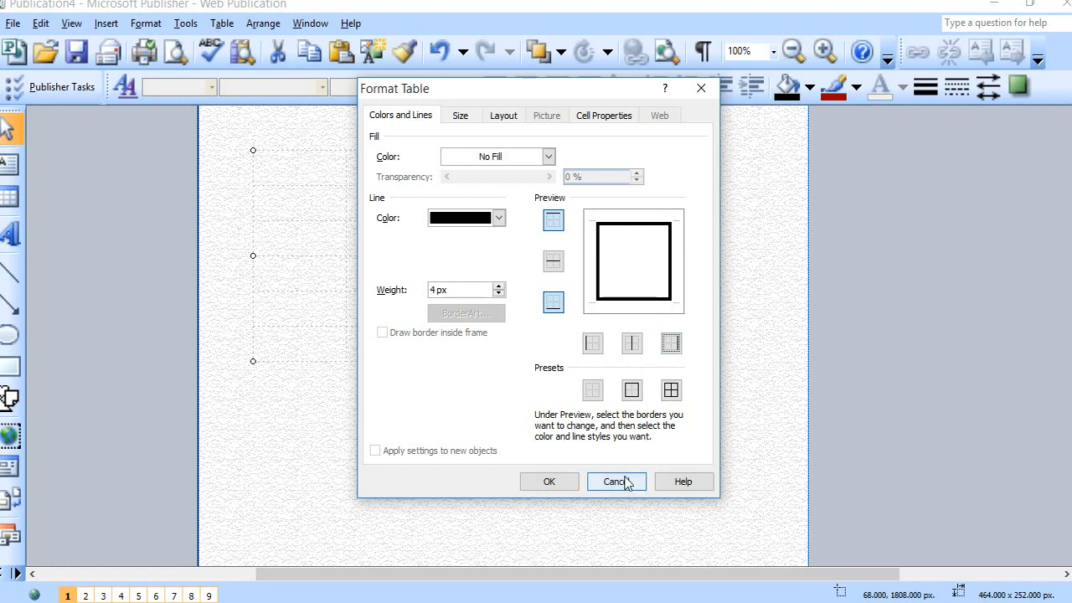
pyautogui.click(548, 482)
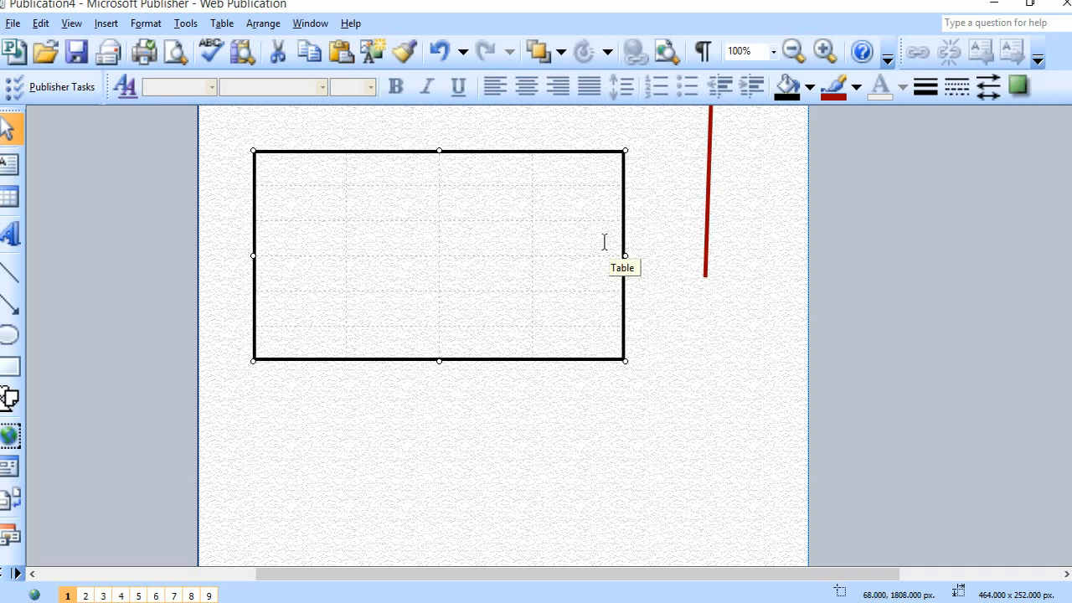
# - Apply the full-grid border preset to the table and place the cursor in its first cell
pyautogui.rightClick(622, 186)
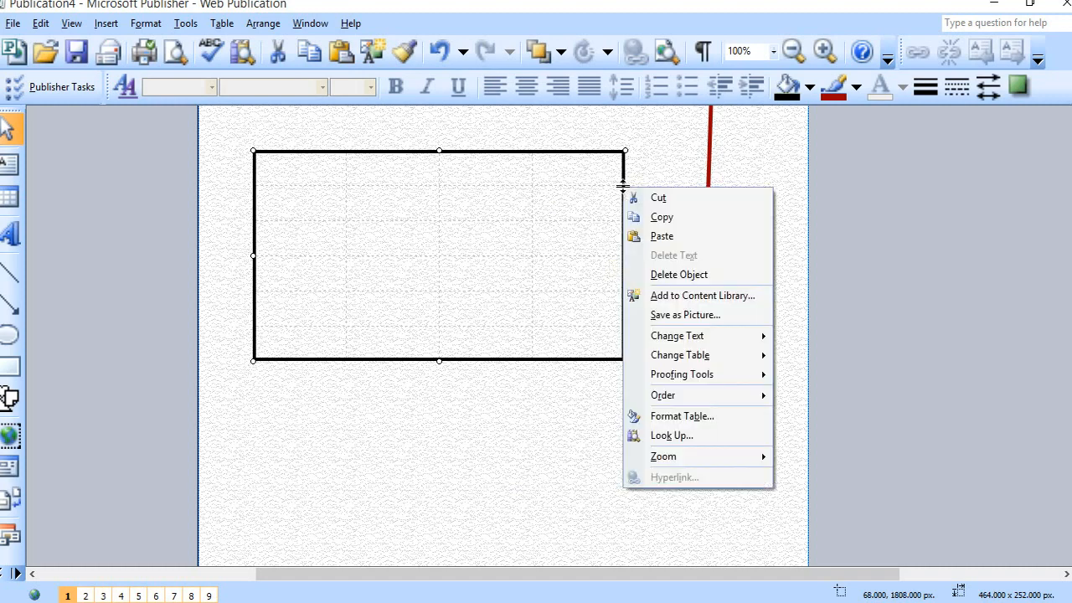
pyautogui.click(682, 416)
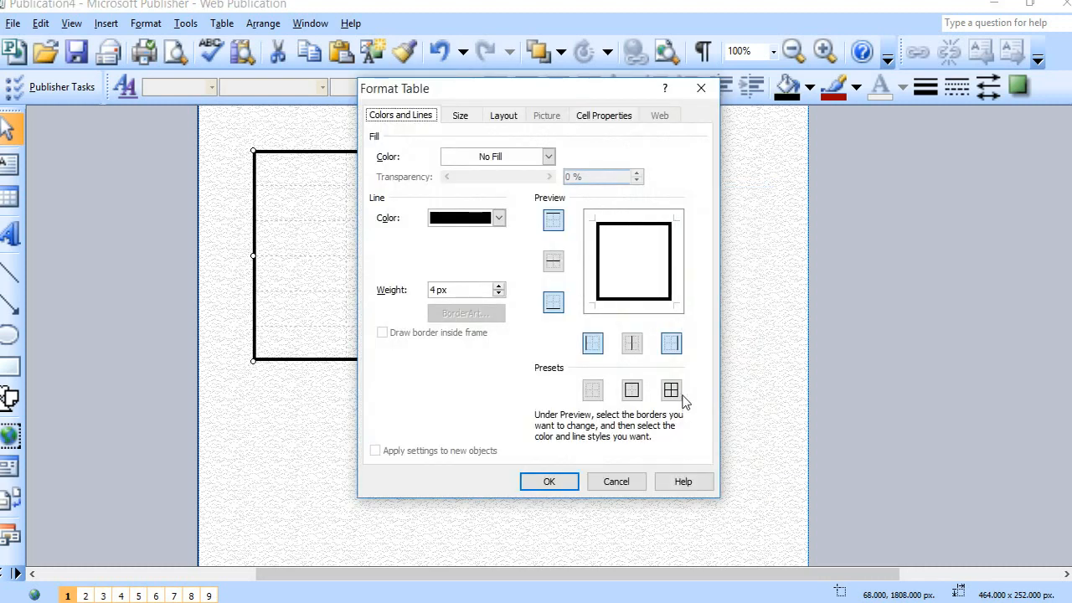
pyautogui.click(671, 392)
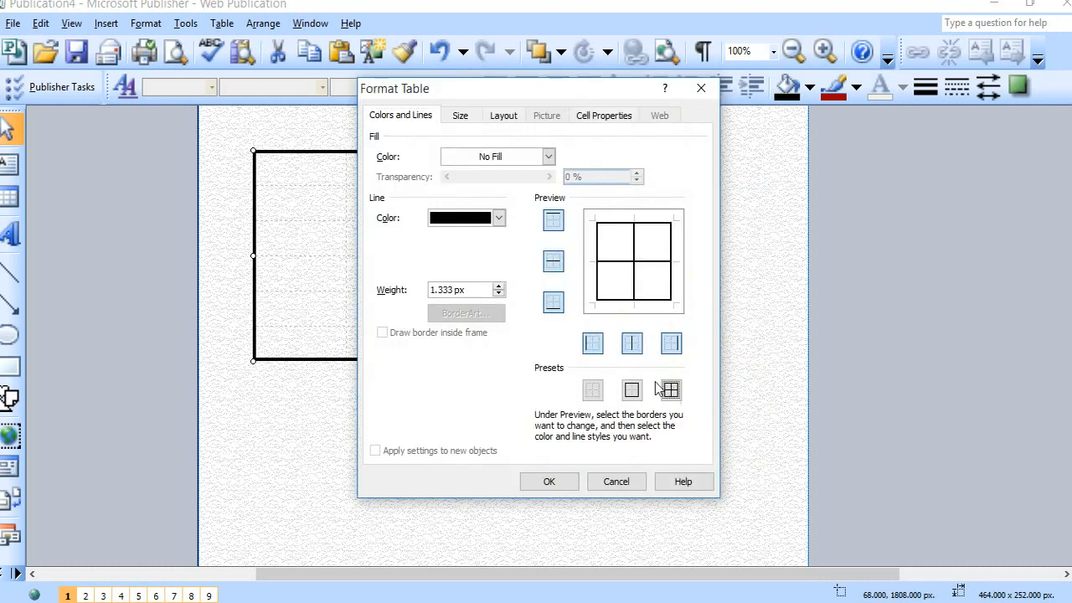
pyautogui.click(565, 484)
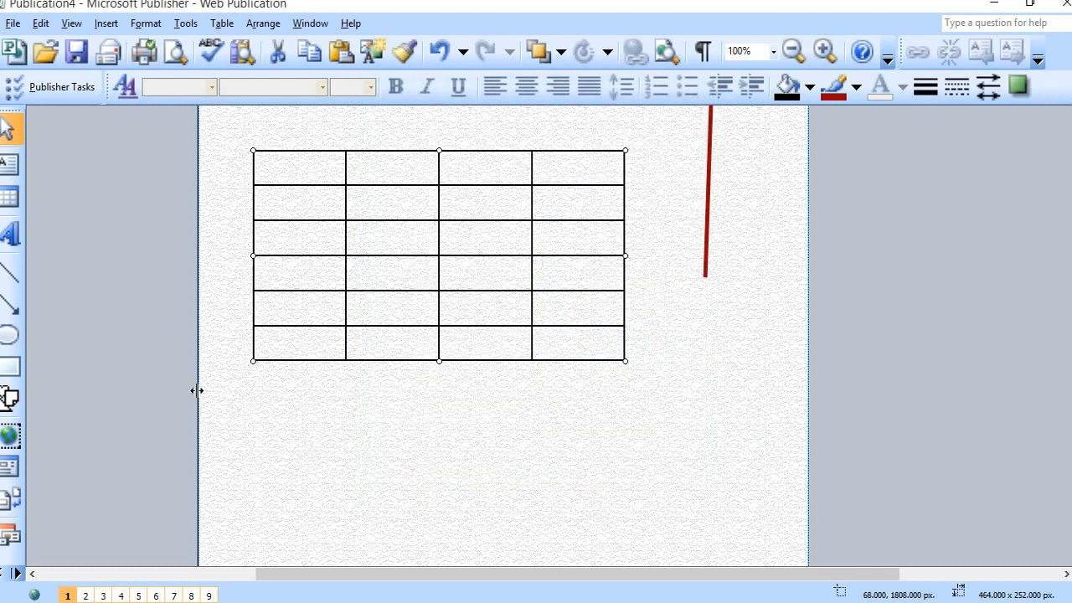
pyautogui.click(281, 170)
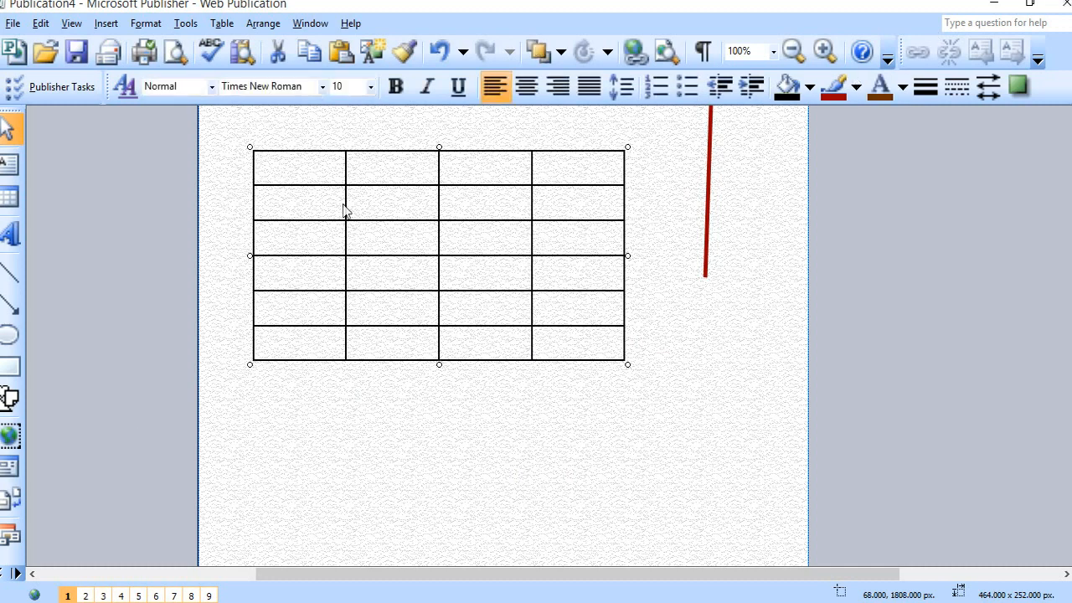
# - Look over the bordered table and the rest of the page up to the TABLE TOOL heading
pyautogui.scroll(3, 347, 188)
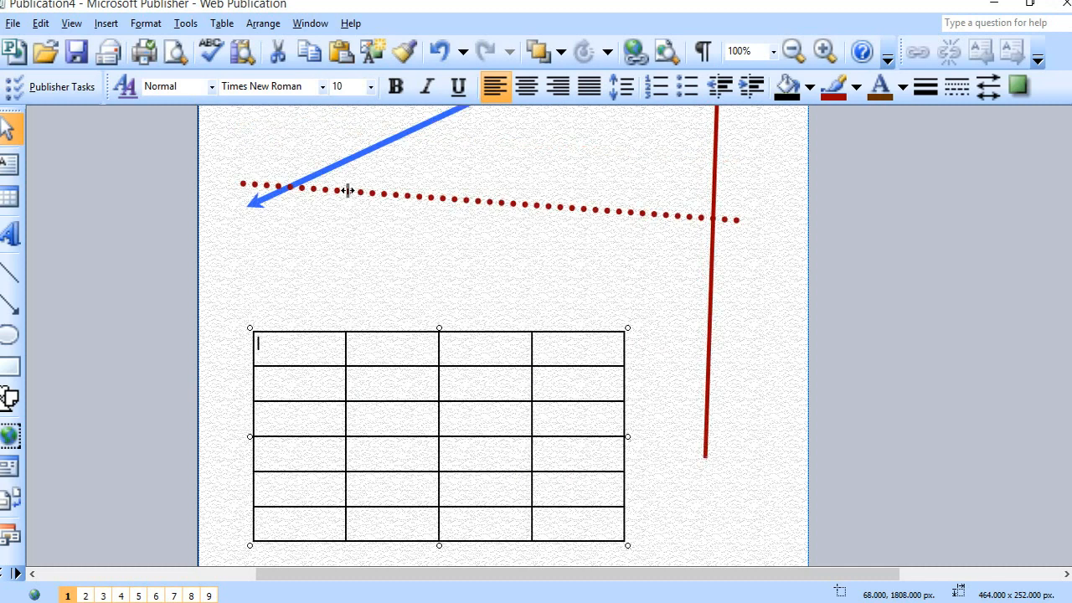
pyautogui.scroll(-5, 348, 193)
pyautogui.scroll(-3, 347, 195)
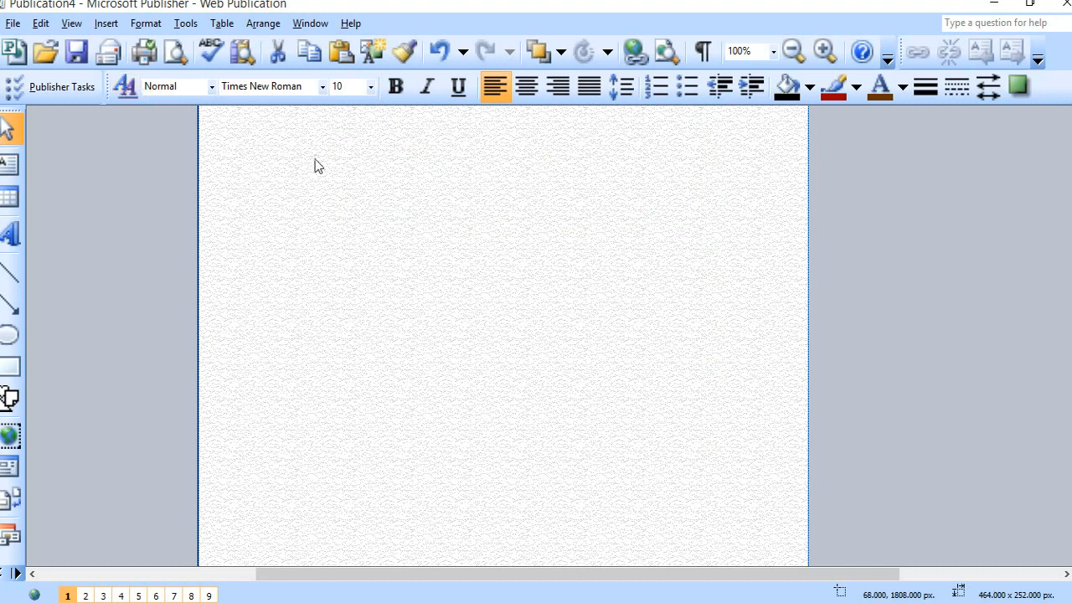
pyautogui.scroll(3, 205, 251)
pyautogui.scroll(10, 226, 243)
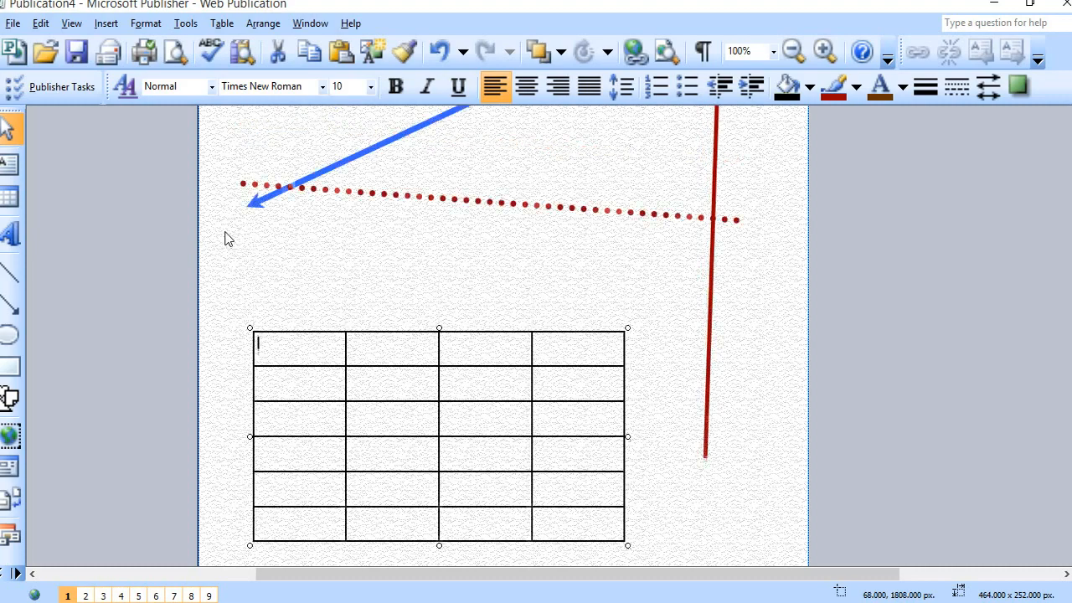
pyautogui.scroll(10, 226, 231)
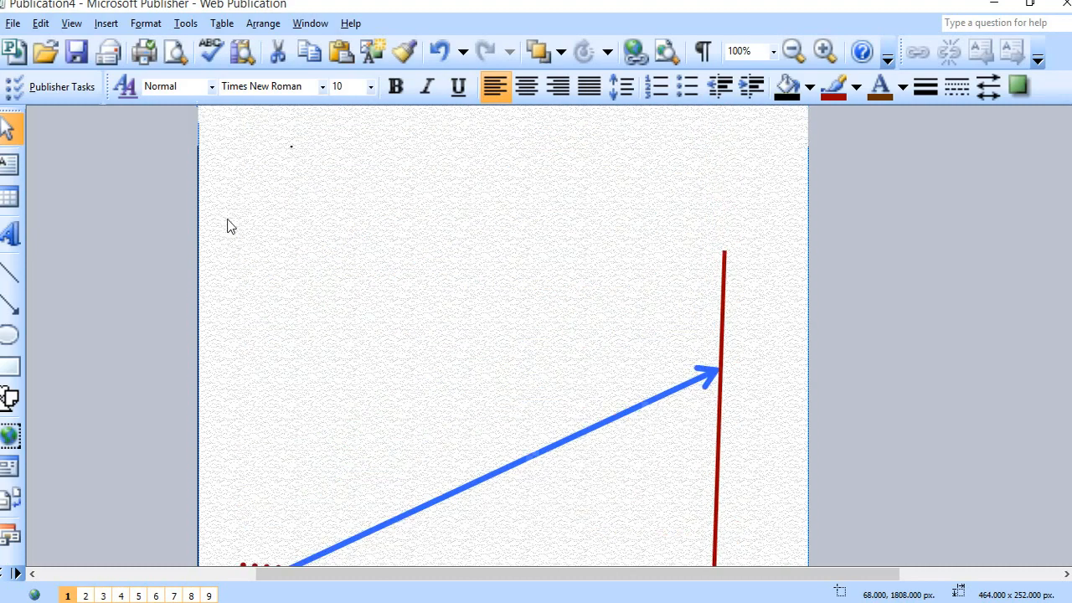
pyautogui.scroll(10, 227, 218)
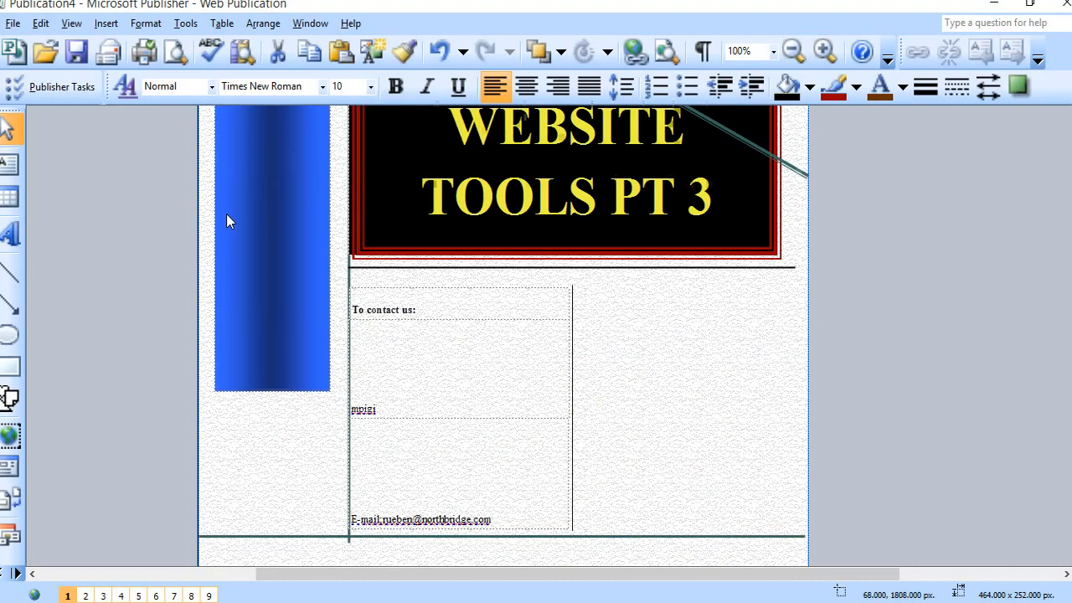
pyautogui.scroll(5, 226, 213)
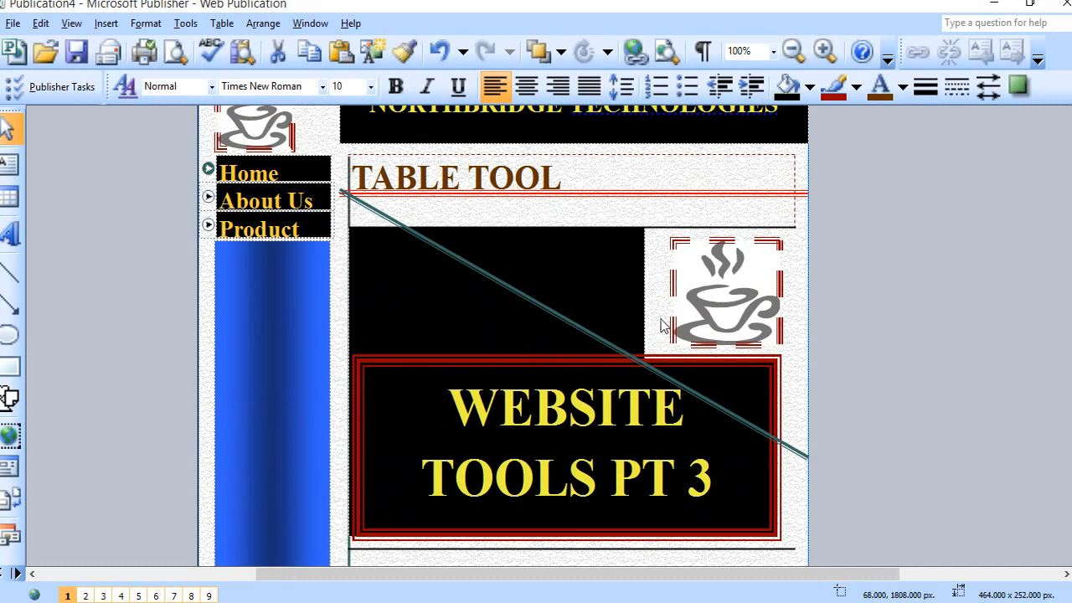
# - Insert a table of 10 rows and 7 columns below the bordered table, letting it be resized to hold the rows, about 676 × 366 px
pyautogui.scroll(-1, 407, 402)
pyautogui.scroll(-15, 408, 402)
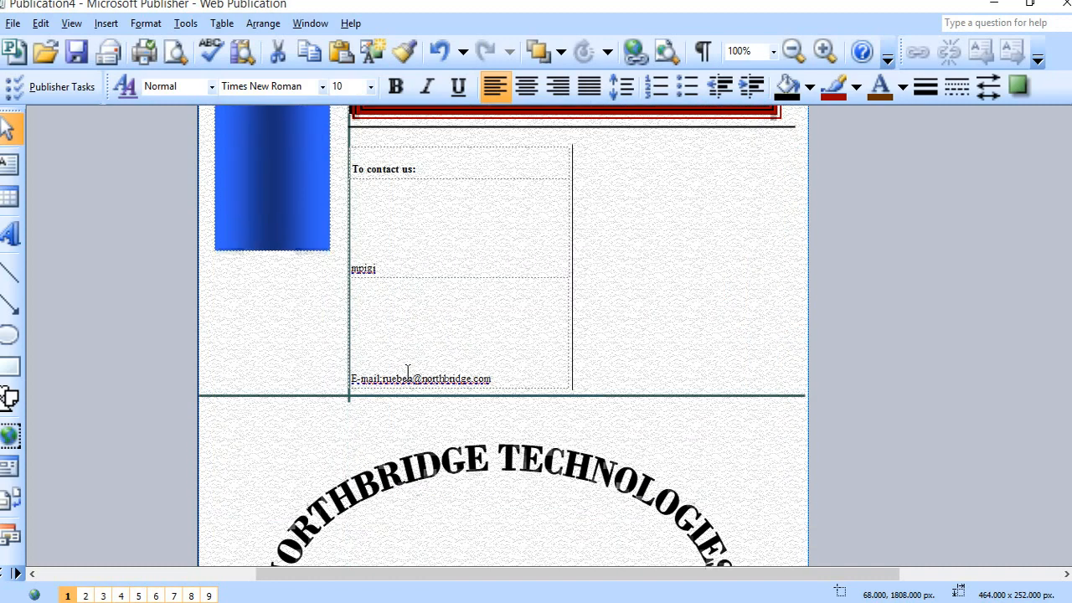
pyautogui.scroll(-12, 409, 377)
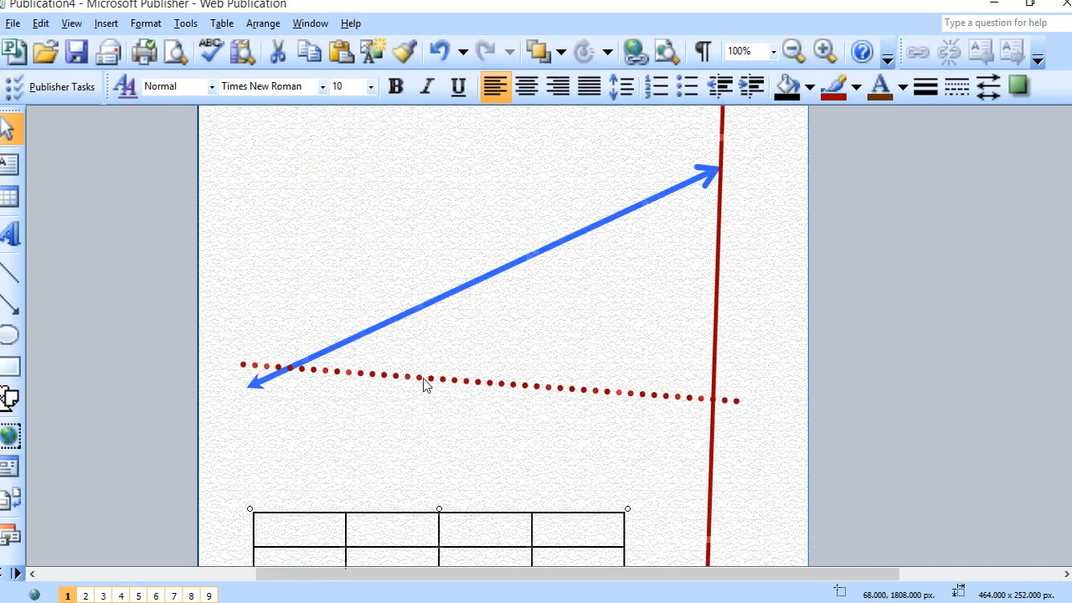
pyautogui.scroll(-5, 432, 386)
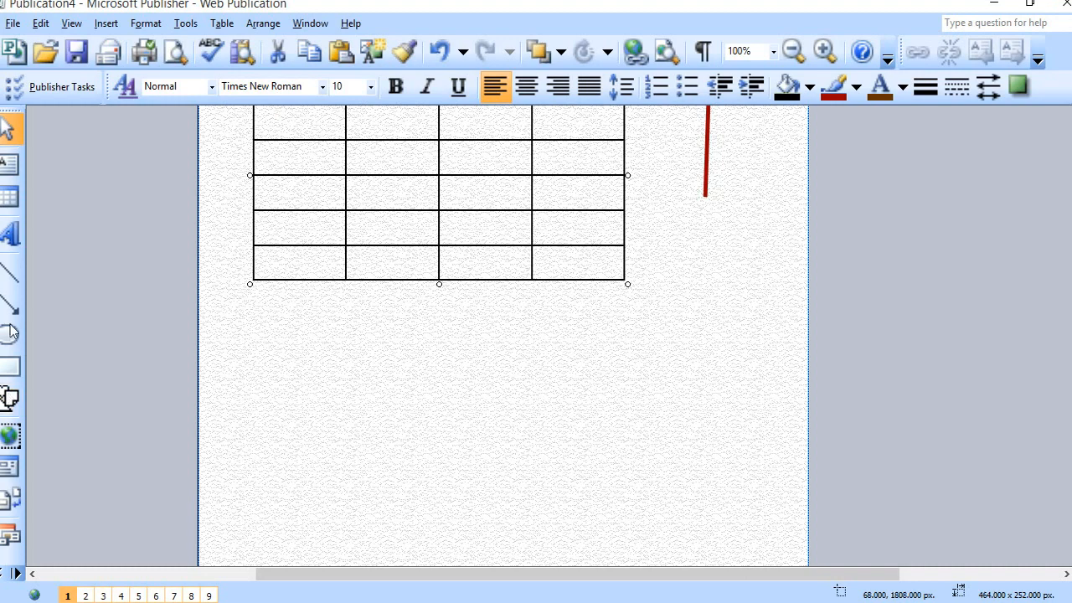
pyautogui.click(10, 197)
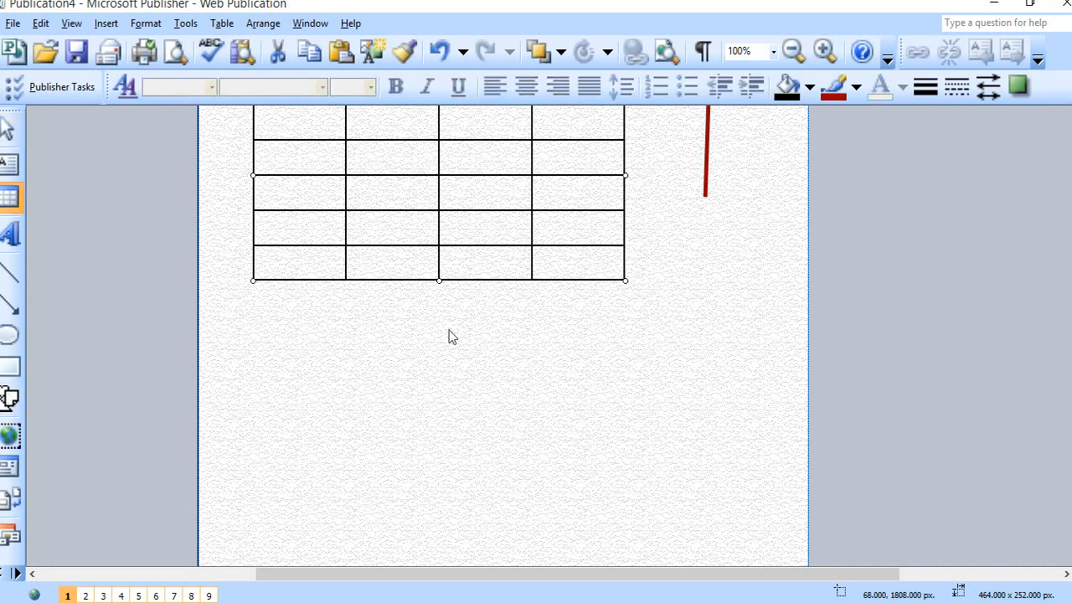
pyautogui.moveTo(234, 338); pyautogui.dragTo(774, 508)
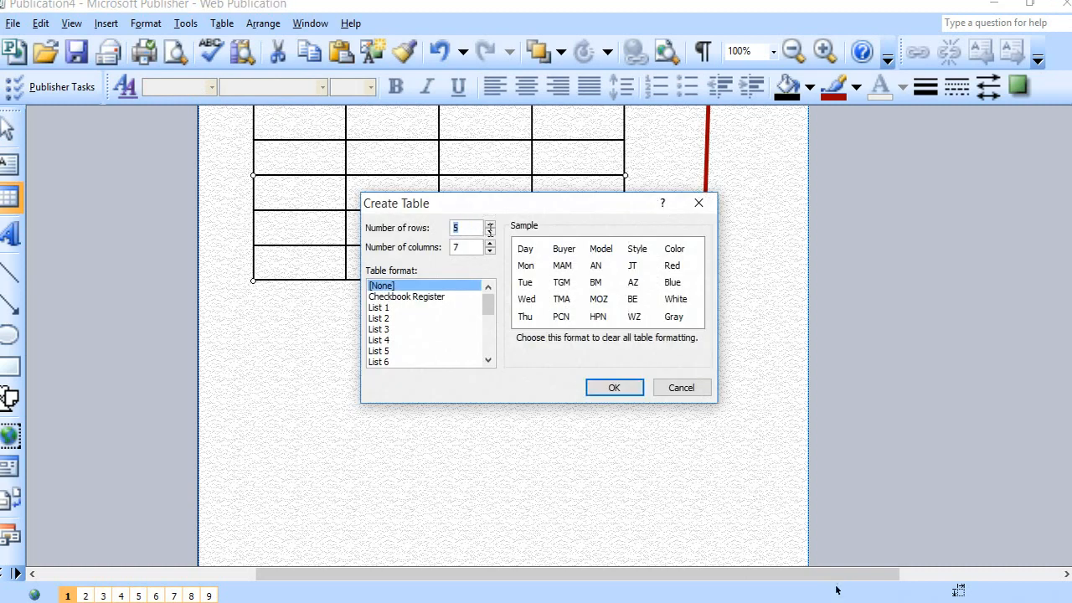
pyautogui.click(490, 226)
pyautogui.click(490, 226)
pyautogui.click(617, 390)
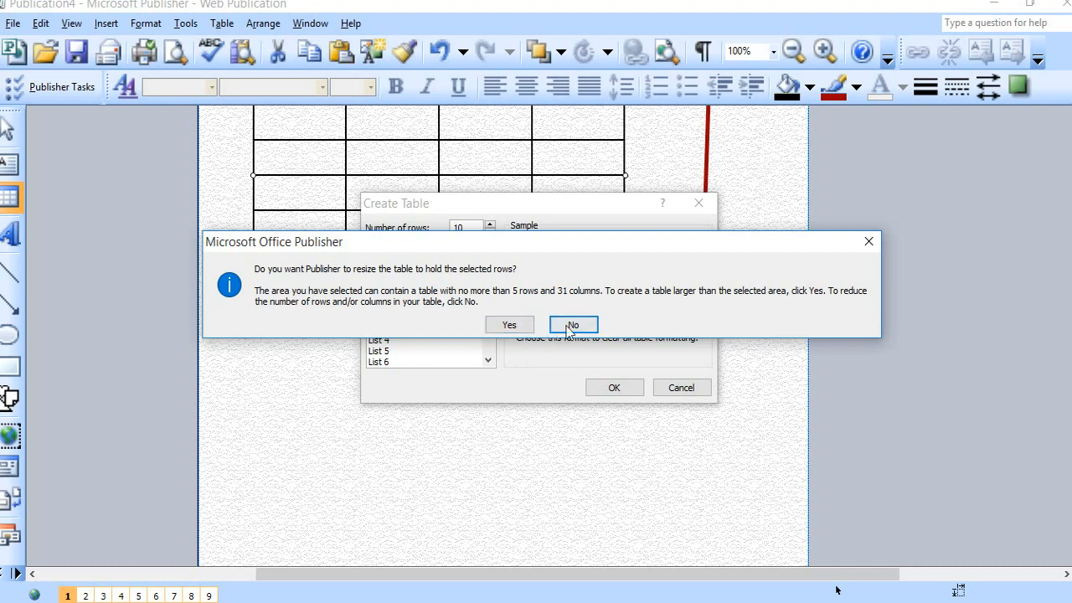
pyautogui.click(510, 326)
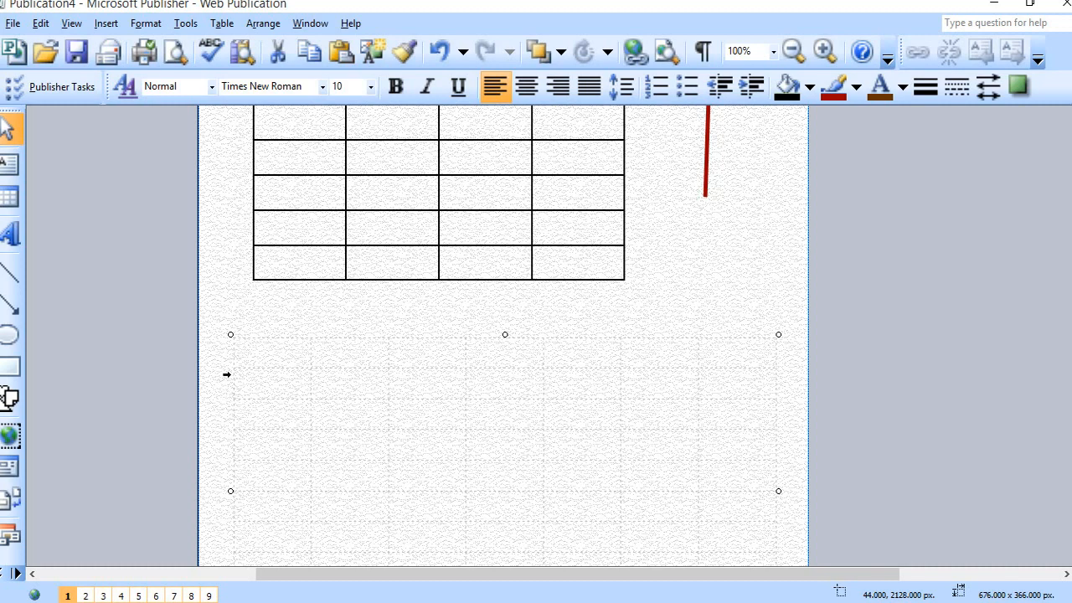
# - Choose the full-grid border preset in the formatting of the new 10-row table
pyautogui.rightClick(233, 377)
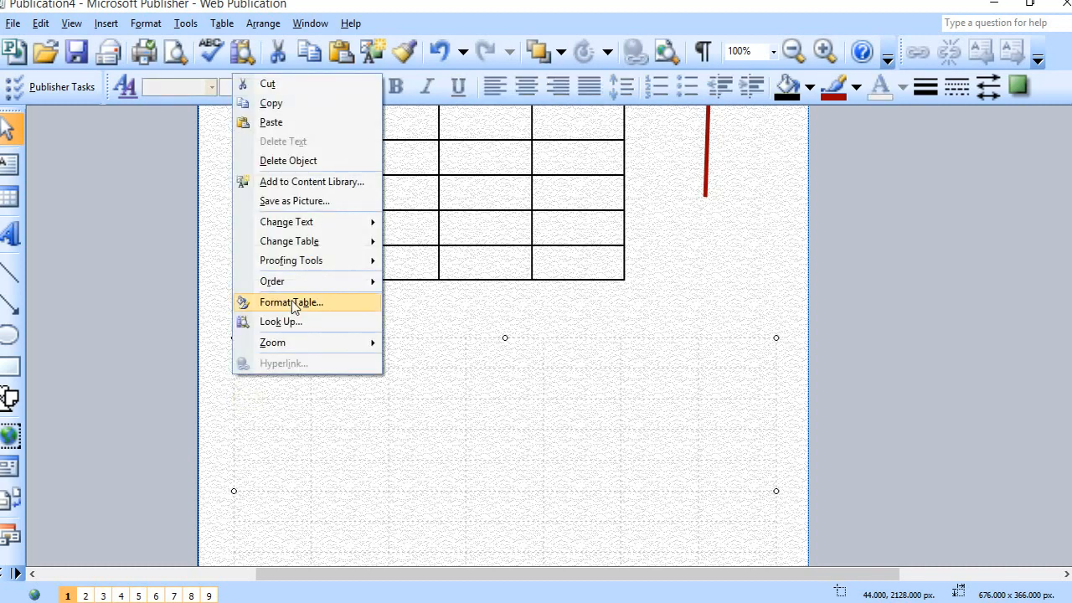
pyautogui.click(347, 311)
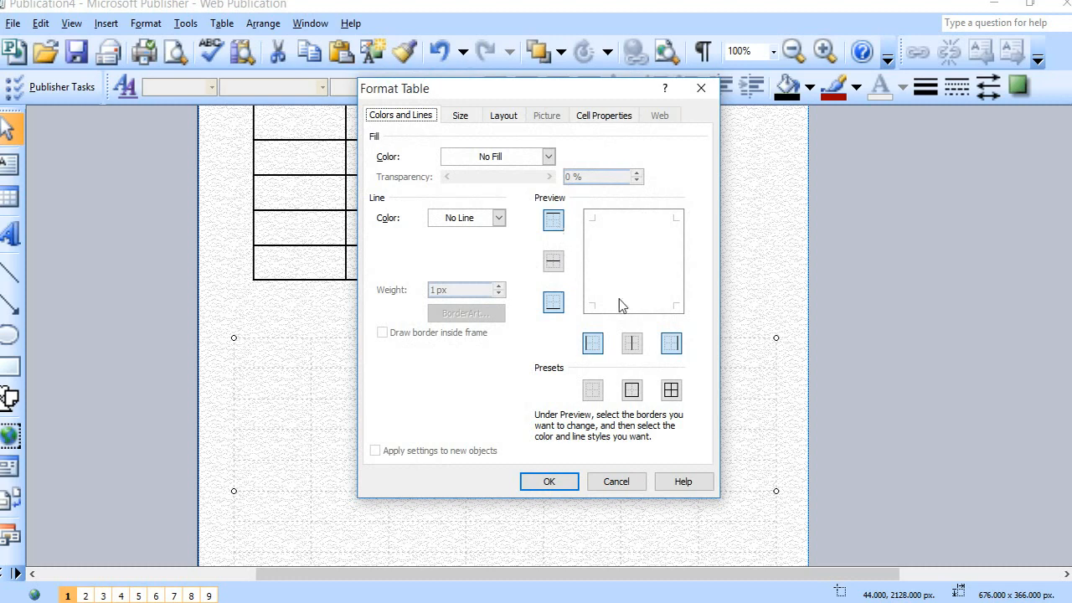
pyautogui.click(671, 390)
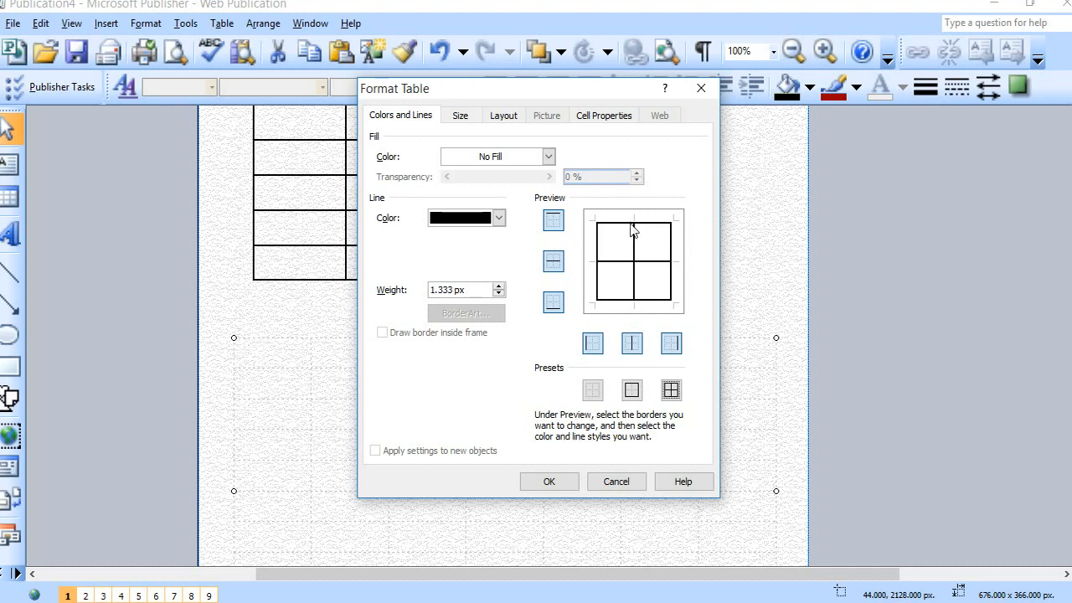
# - Set the new table's fill to a dark maroon from the standard colour palette and apply the formatting
pyautogui.click(549, 157)
pyautogui.click(548, 157)
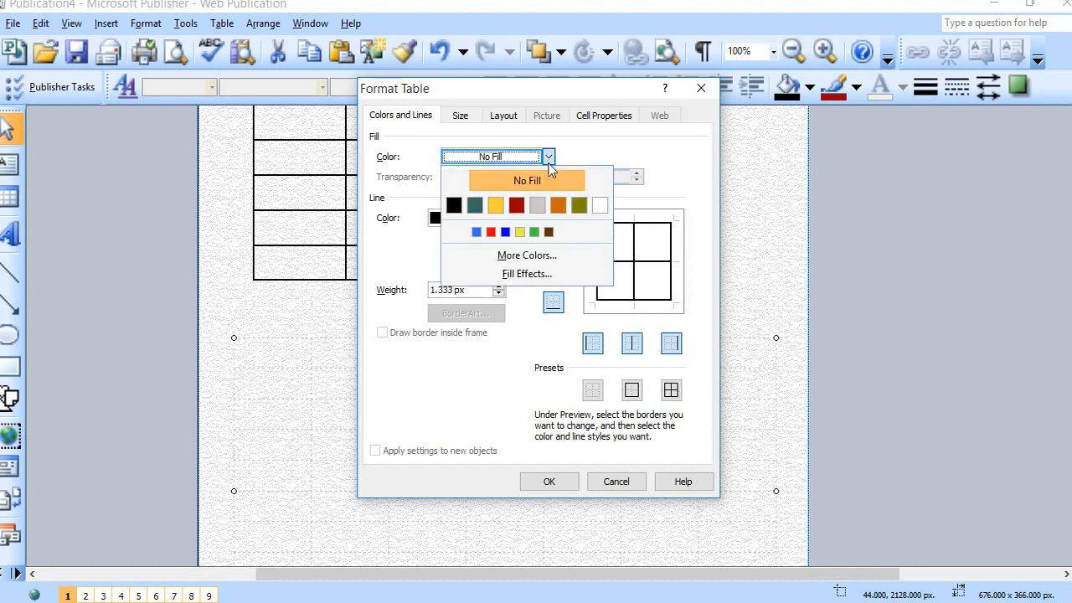
pyautogui.click(536, 257)
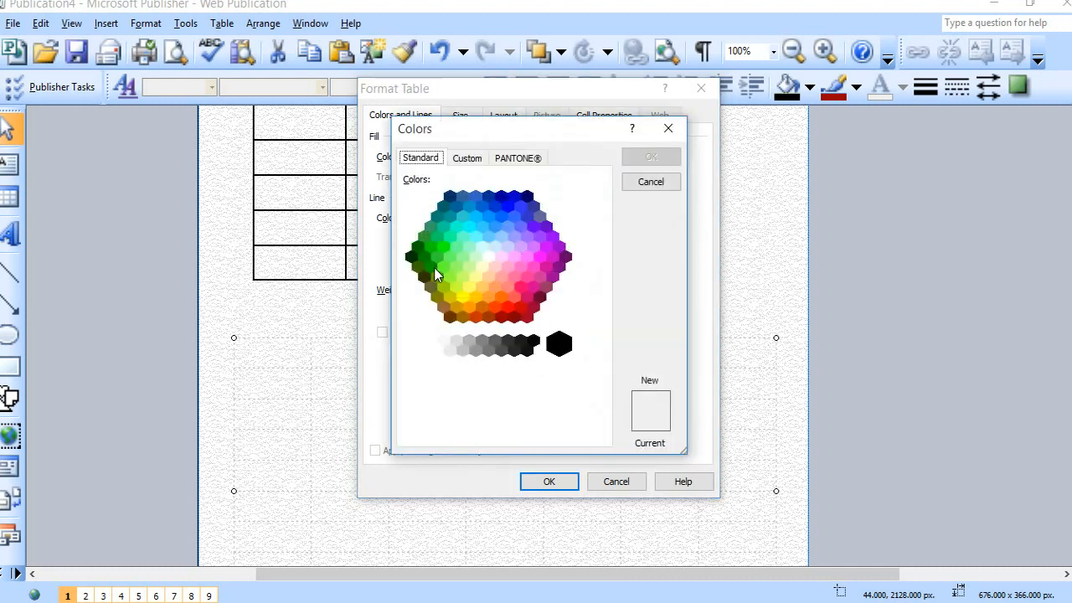
pyautogui.click(430, 267)
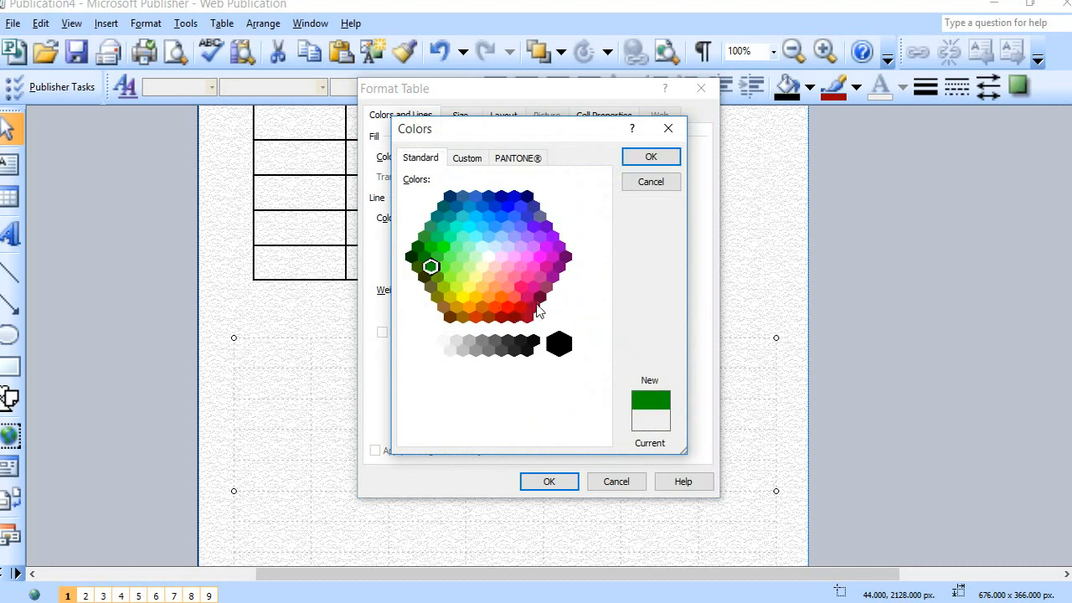
pyautogui.click(539, 297)
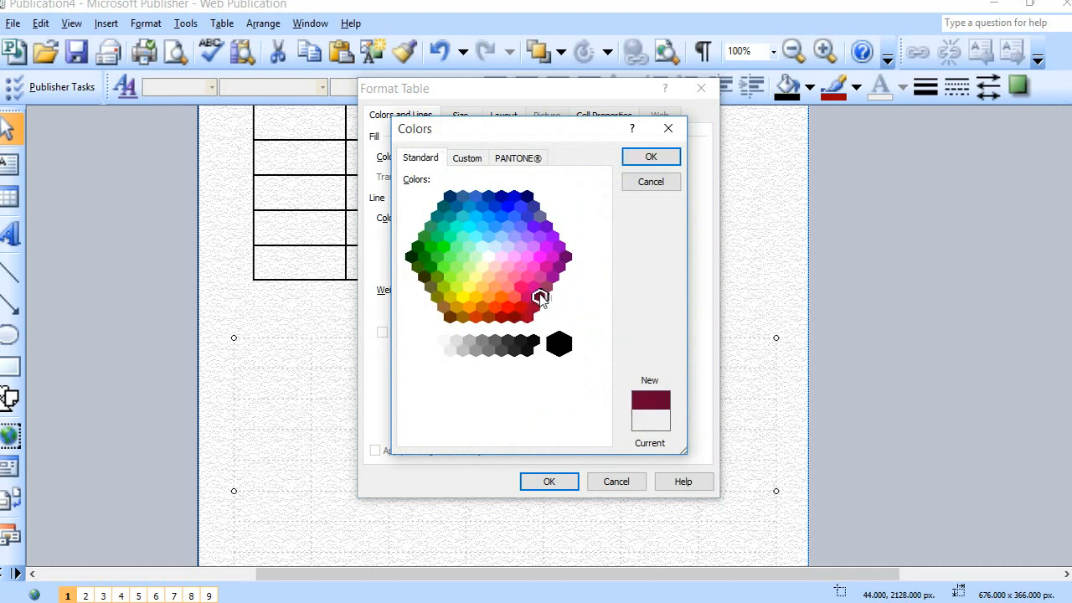
pyautogui.click(651, 159)
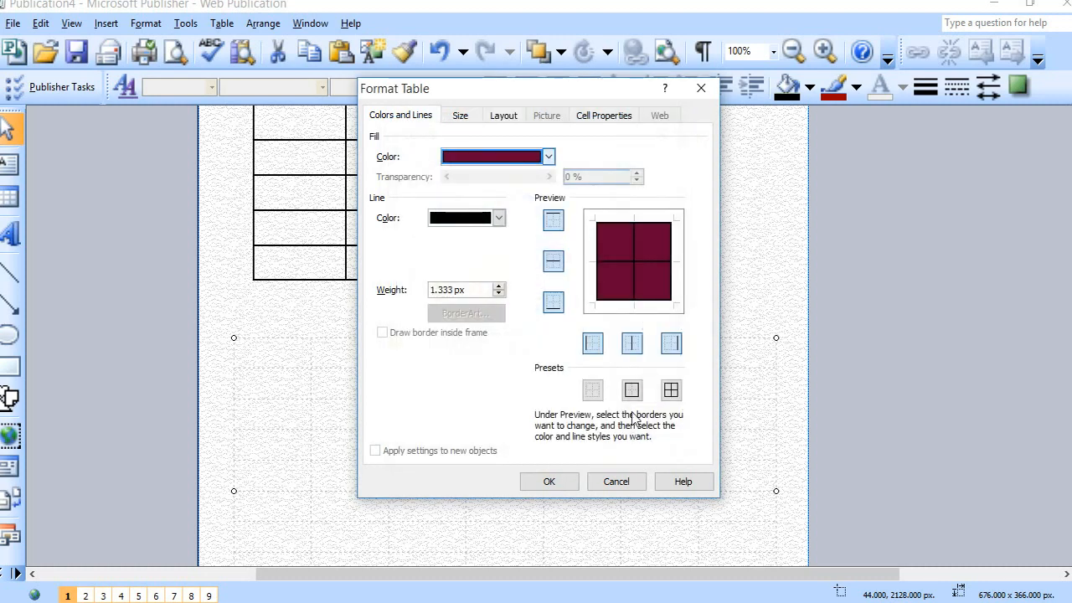
pyautogui.click(551, 484)
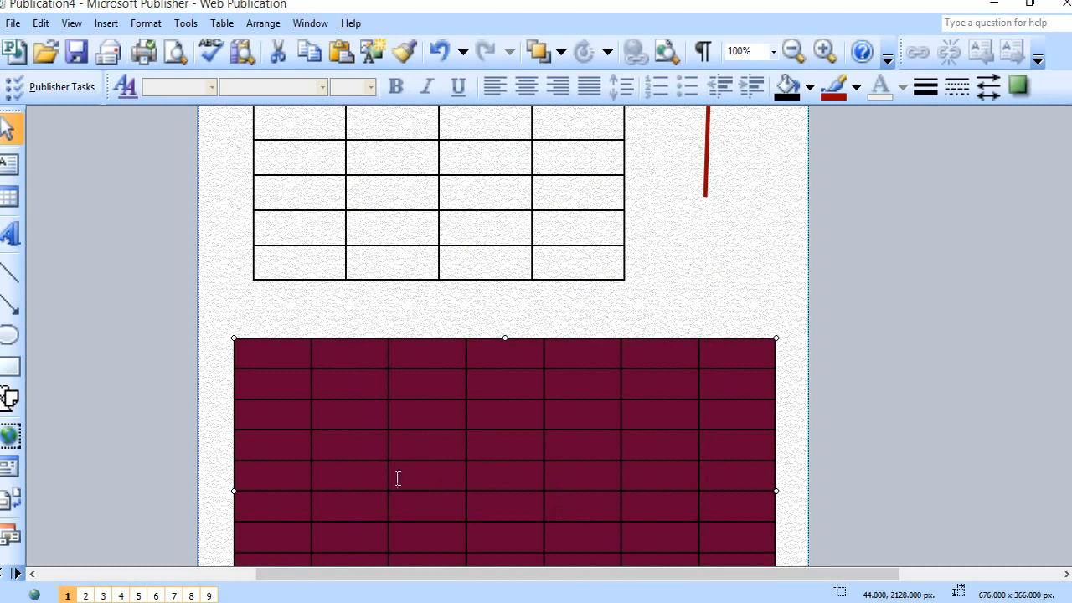
# - Fill the cell in the first row, third column of the maroon table with a 70% tint of its base colour
pyautogui.rightClick(451, 354)
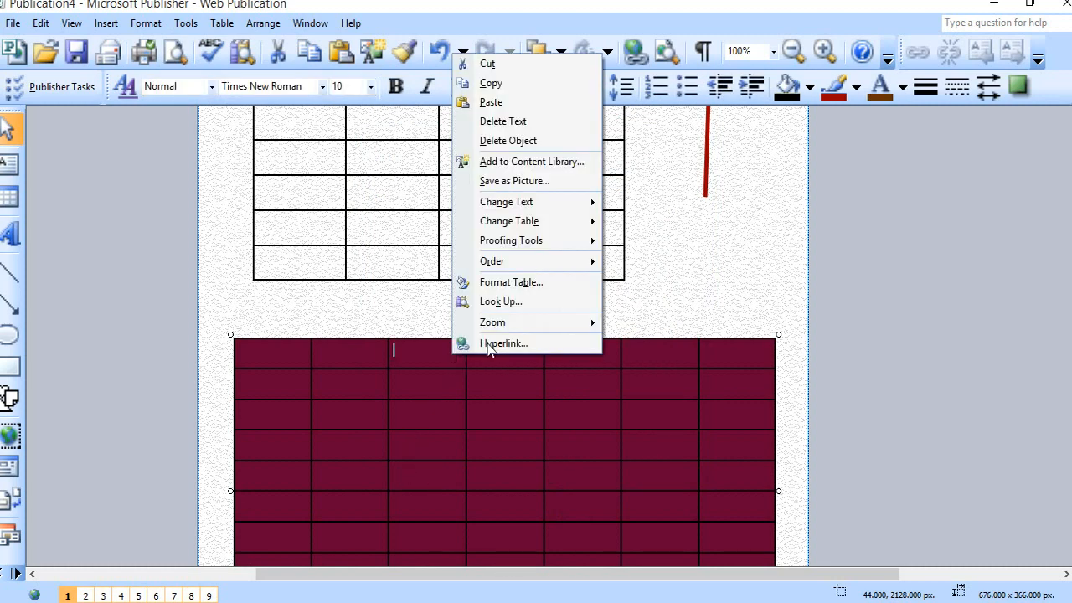
pyautogui.click(514, 285)
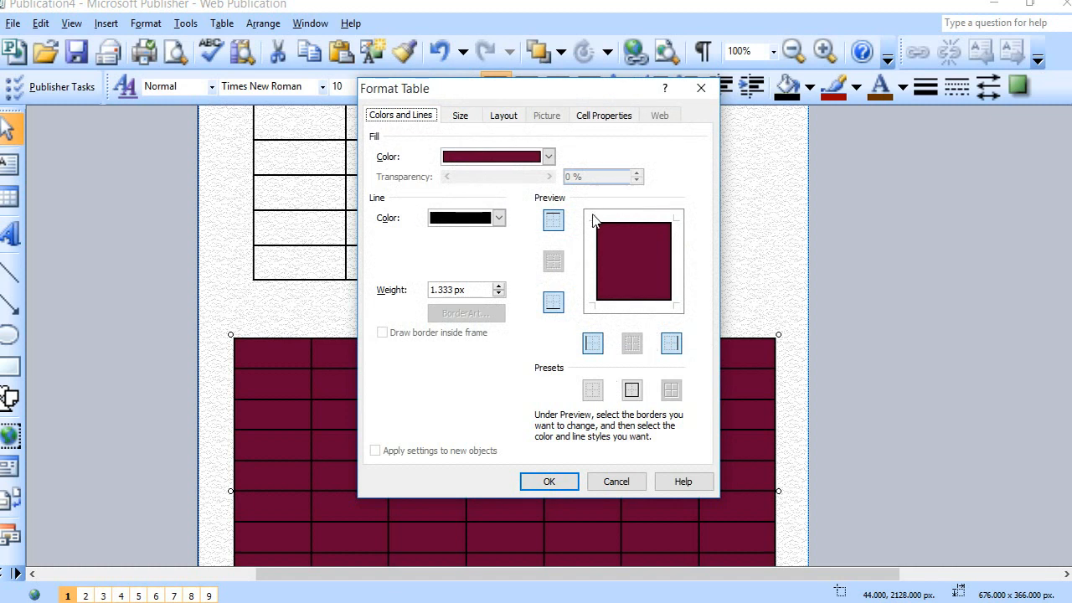
pyautogui.click(549, 157)
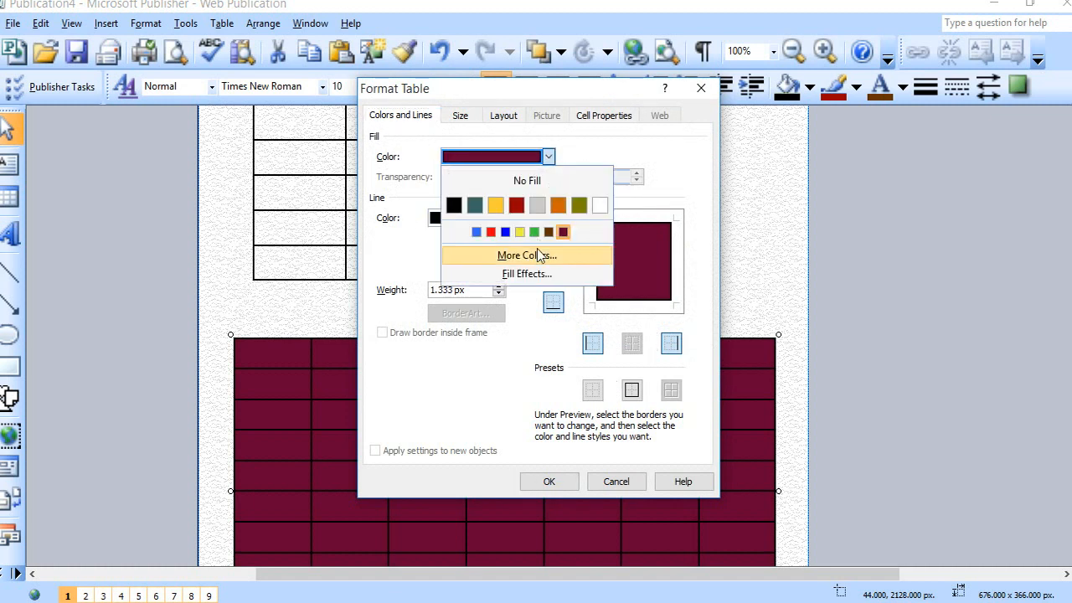
pyautogui.click(540, 274)
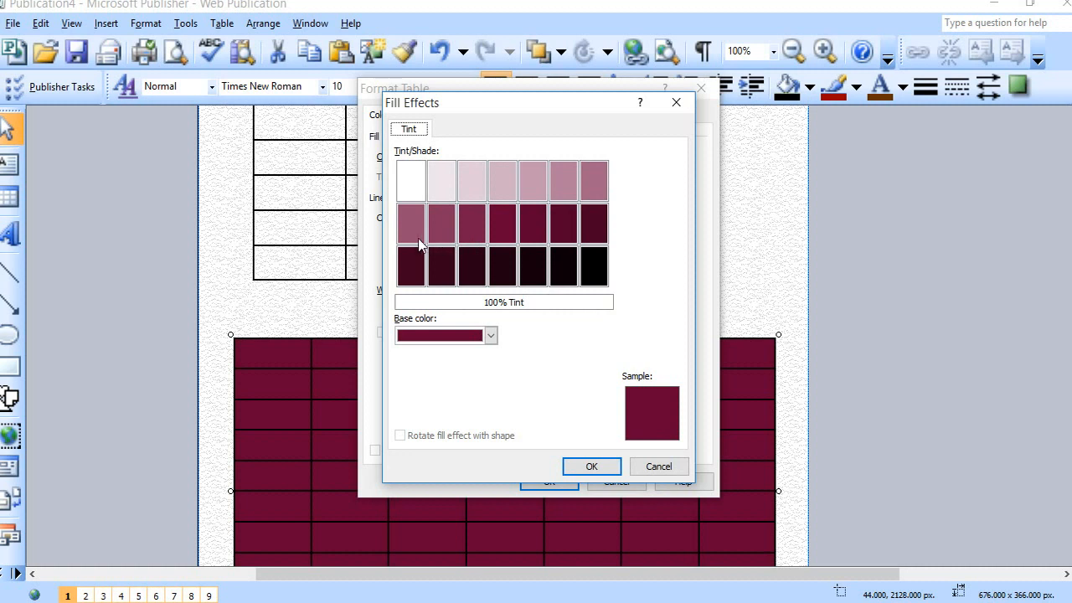
pyautogui.click(420, 242)
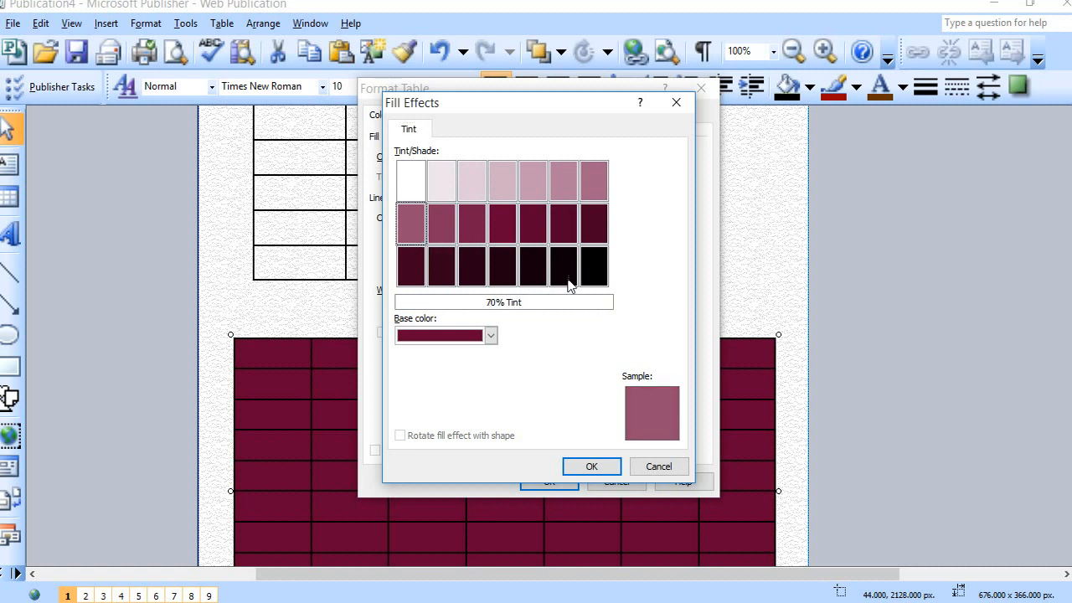
pyautogui.click(592, 466)
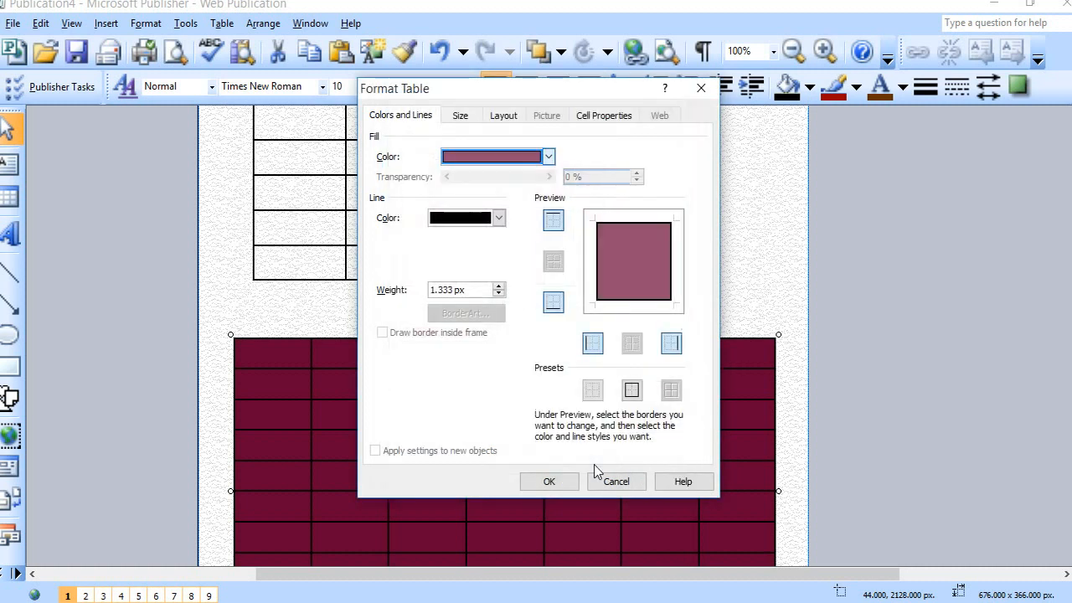
pyautogui.click(554, 486)
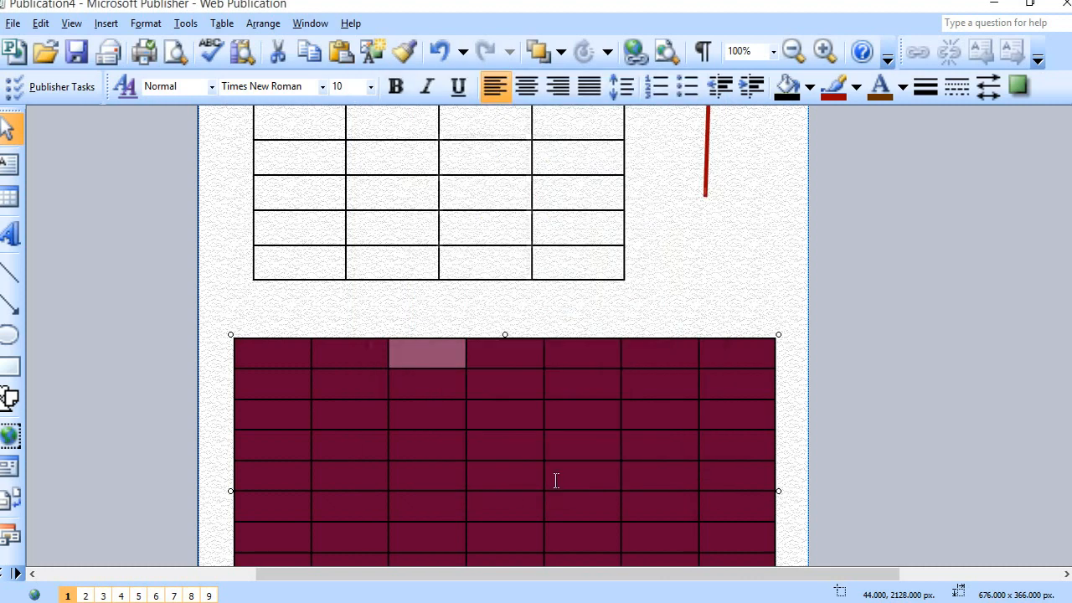
# - Fill the cell in the second row, fourth column with a 50% shade of the dark teal base colour
pyautogui.click(489, 380)
pyautogui.rightClick(488, 380)
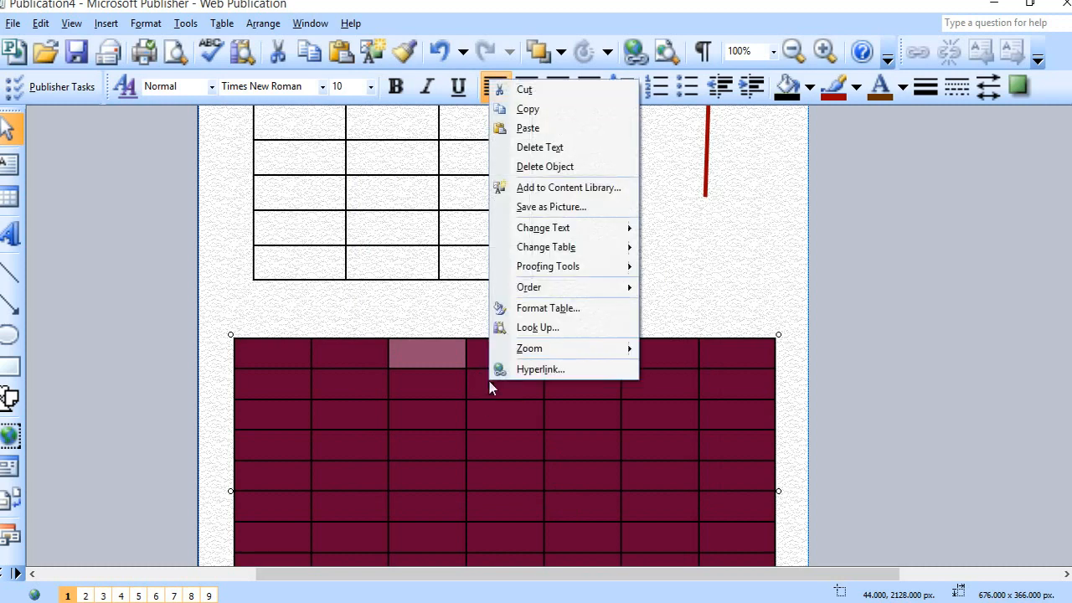
pyautogui.click(589, 316)
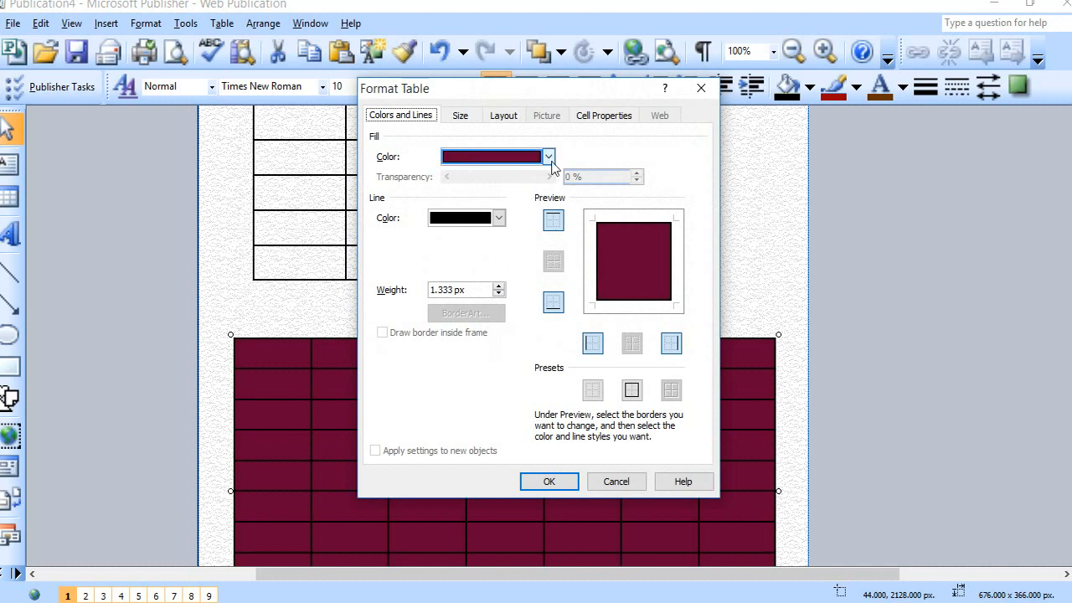
pyautogui.click(550, 162)
pyautogui.click(522, 270)
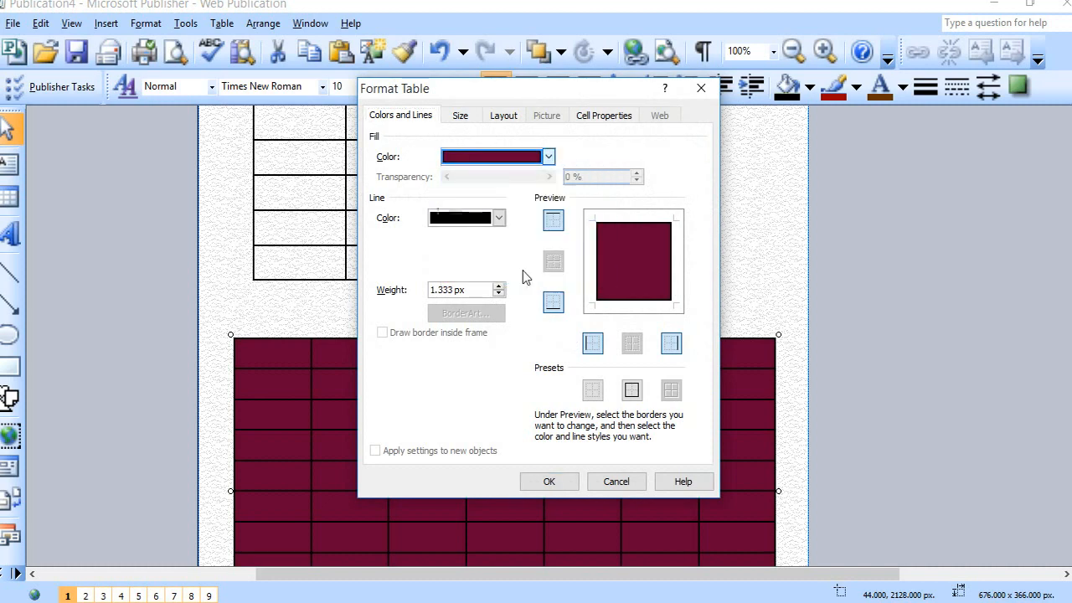
pyautogui.click(490, 336)
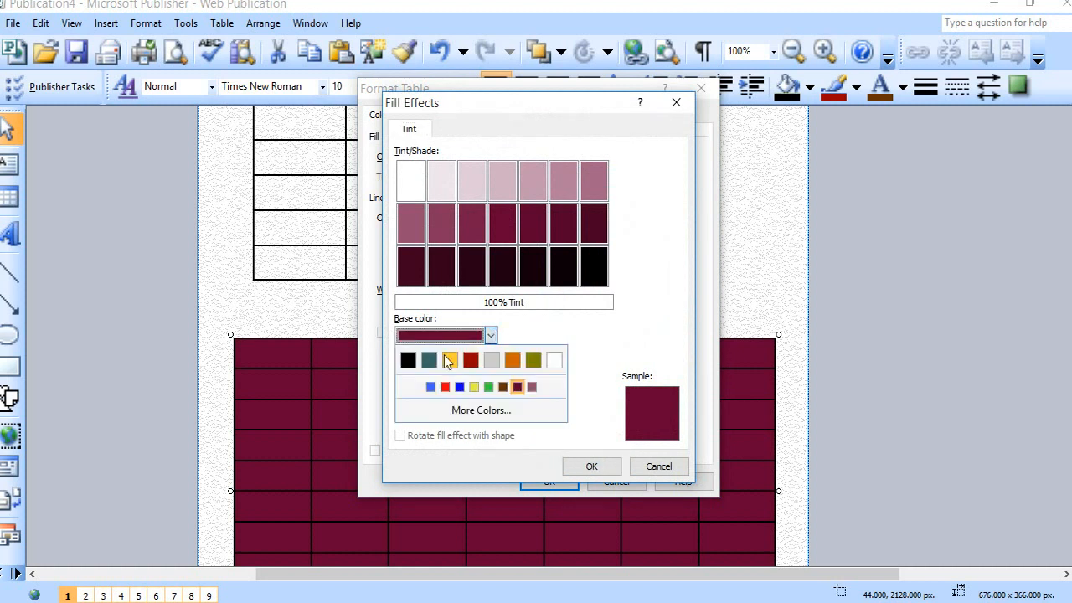
pyautogui.click(428, 360)
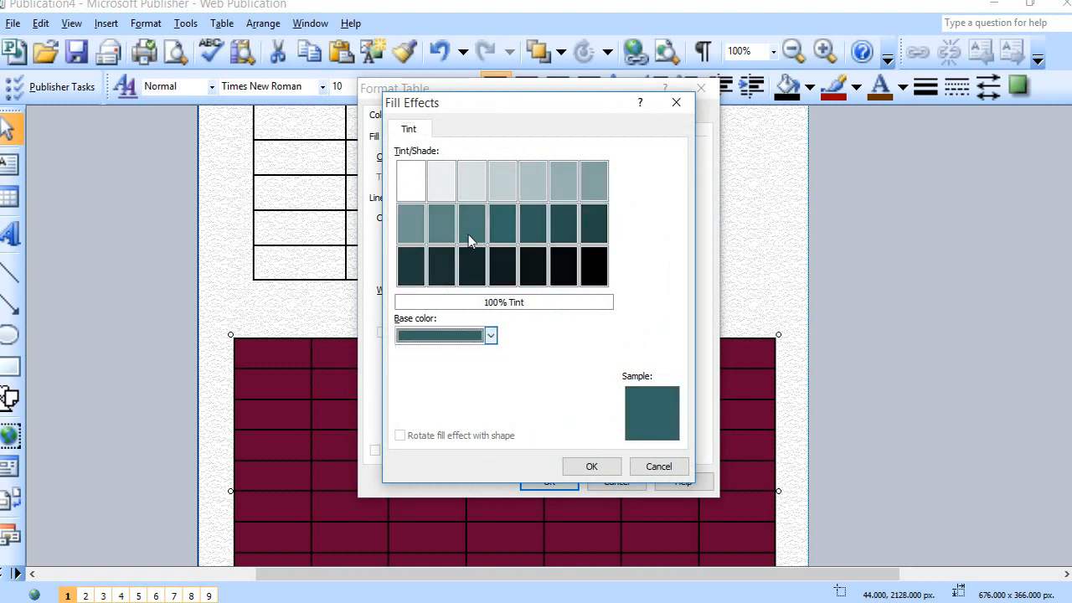
pyautogui.click(442, 268)
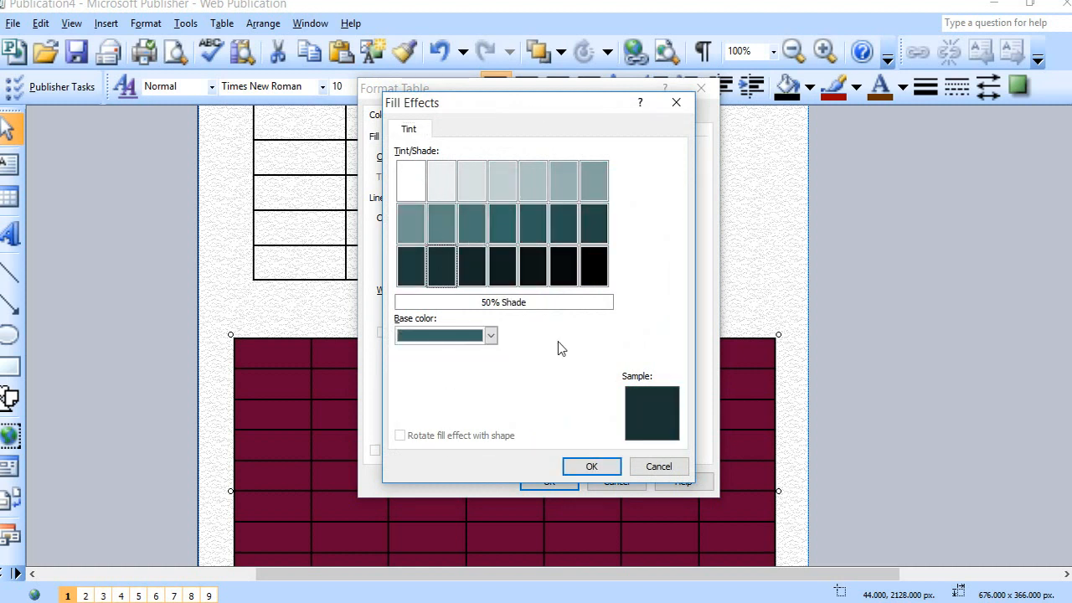
pyautogui.click(589, 466)
pyautogui.click(551, 482)
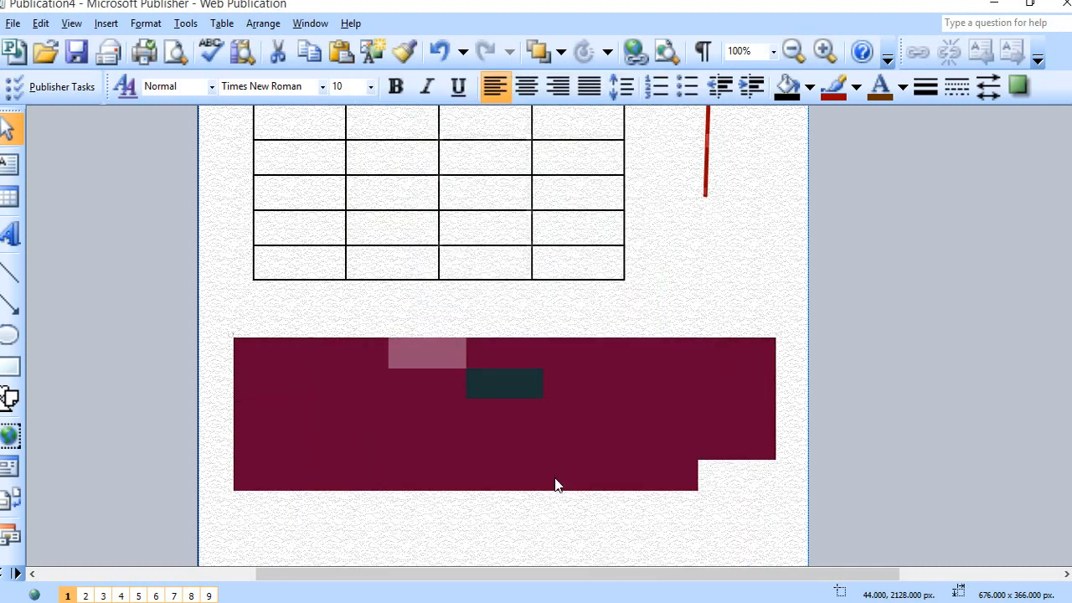
pyautogui.rightClick(569, 411)
pyautogui.click(634, 339)
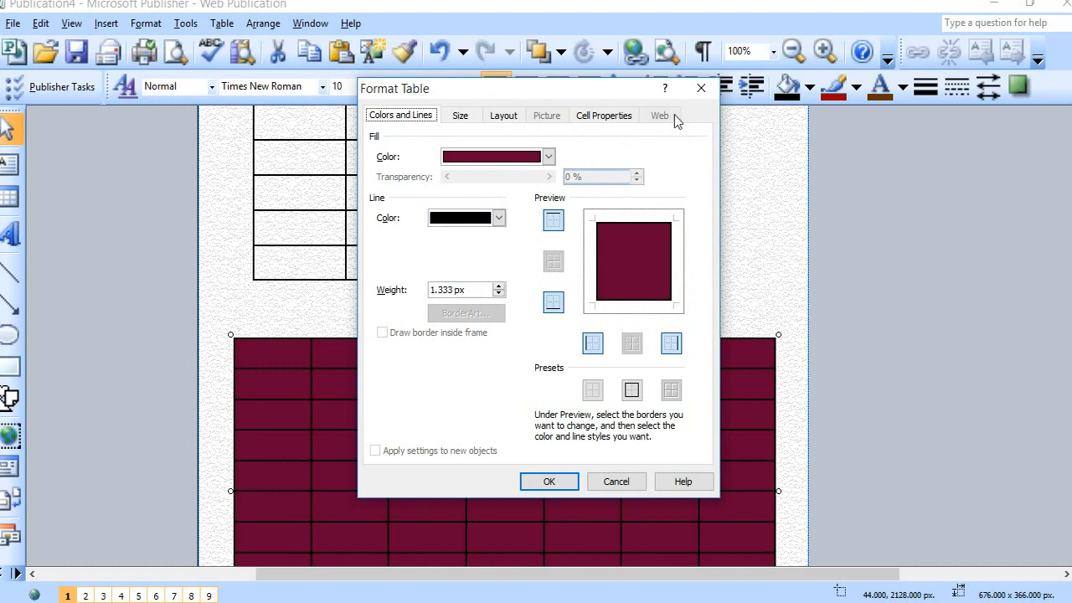
pyautogui.click(701, 89)
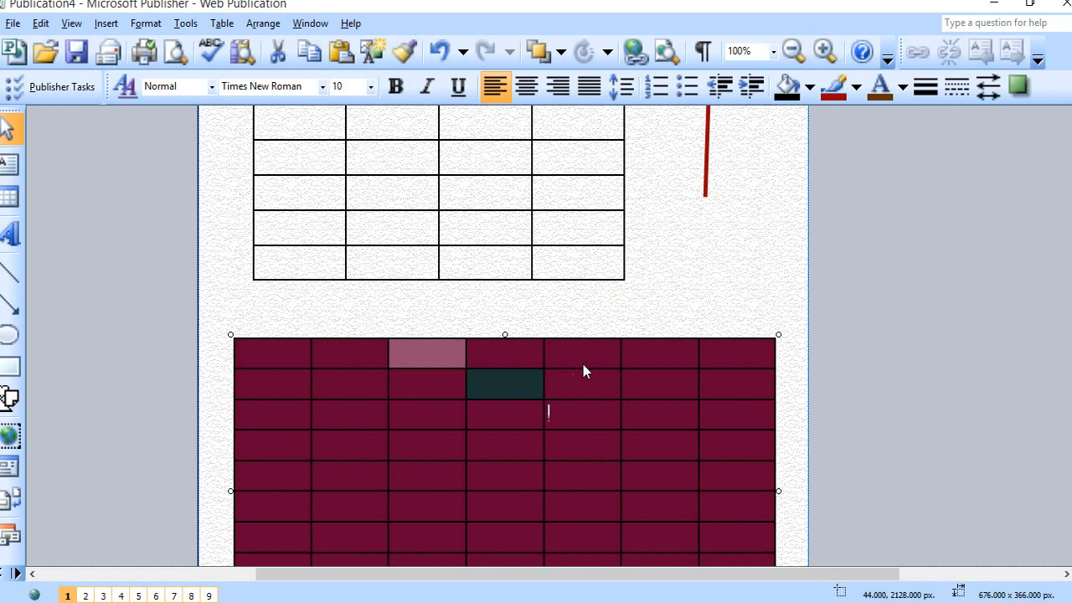
# - Fill the cell in the third row, fifth column of the maroon table with blue
pyautogui.rightClick(569, 409)
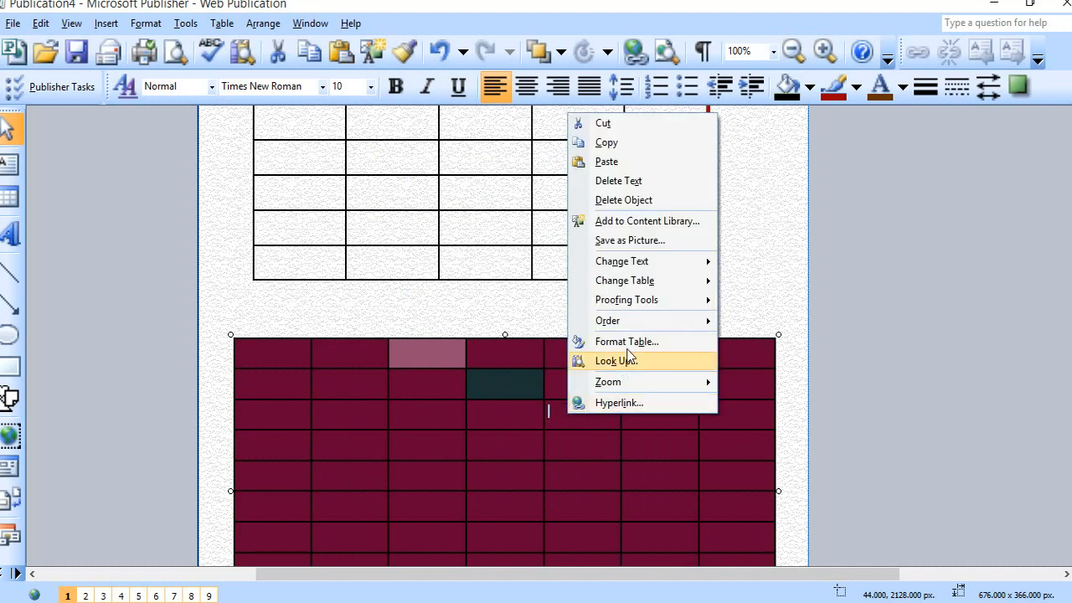
pyautogui.click(628, 343)
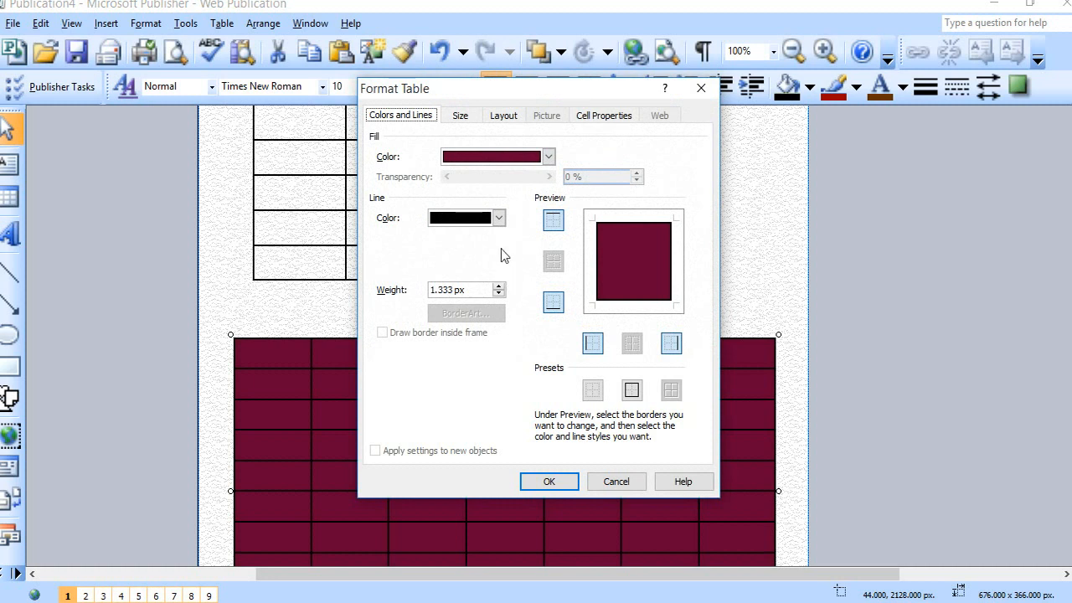
pyautogui.click(499, 219)
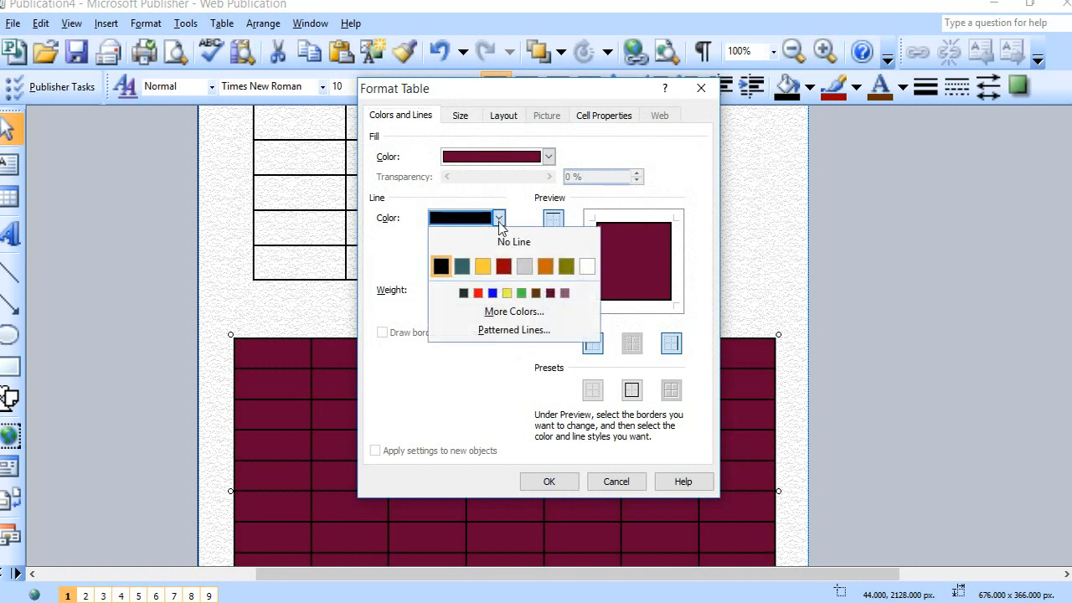
pyautogui.click(544, 156)
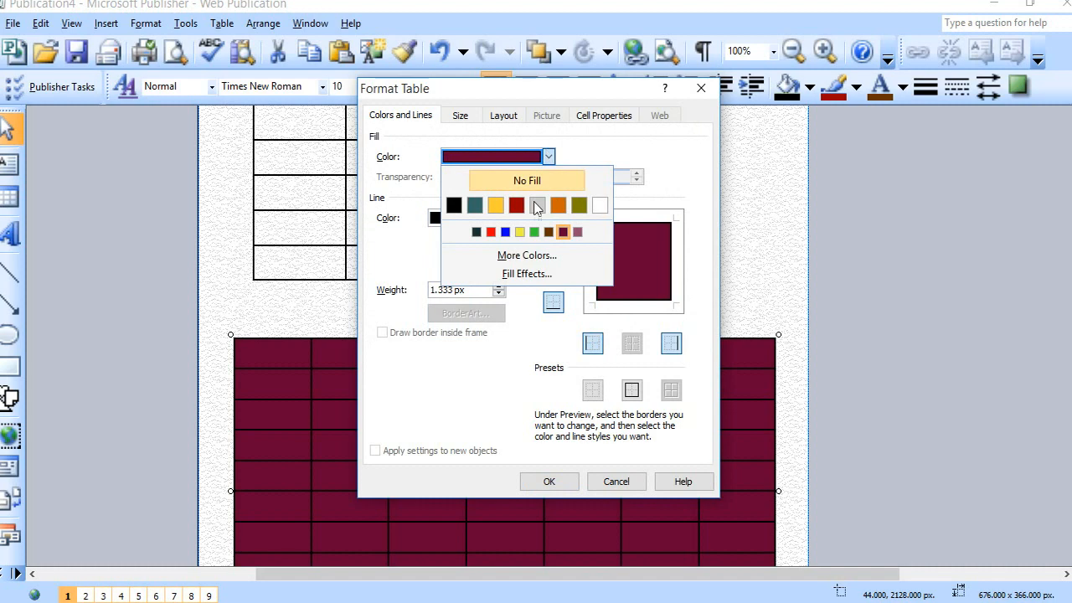
pyautogui.click(505, 232)
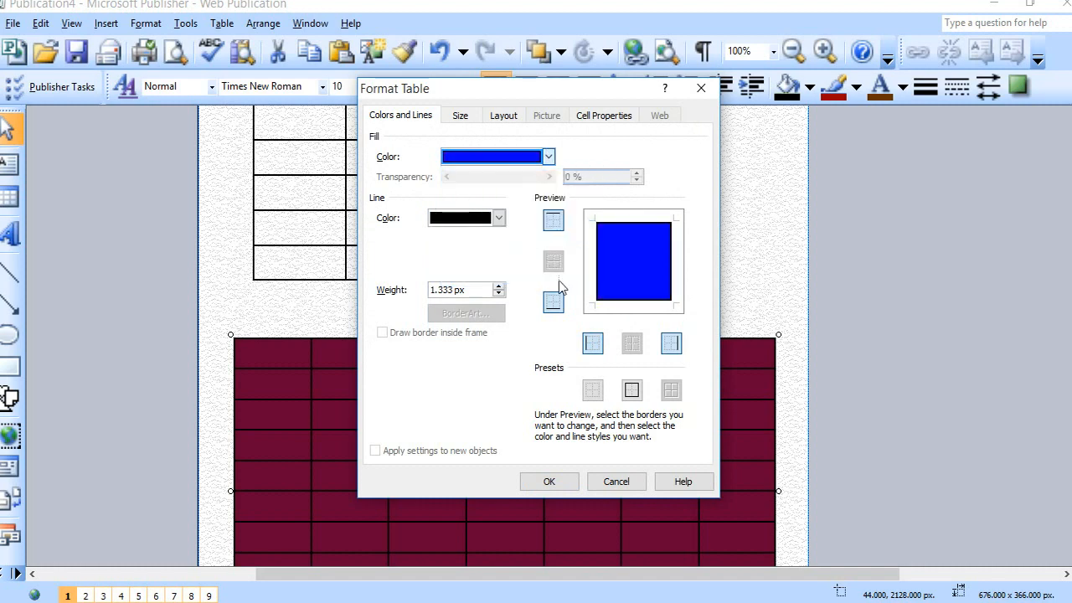
pyautogui.click(562, 486)
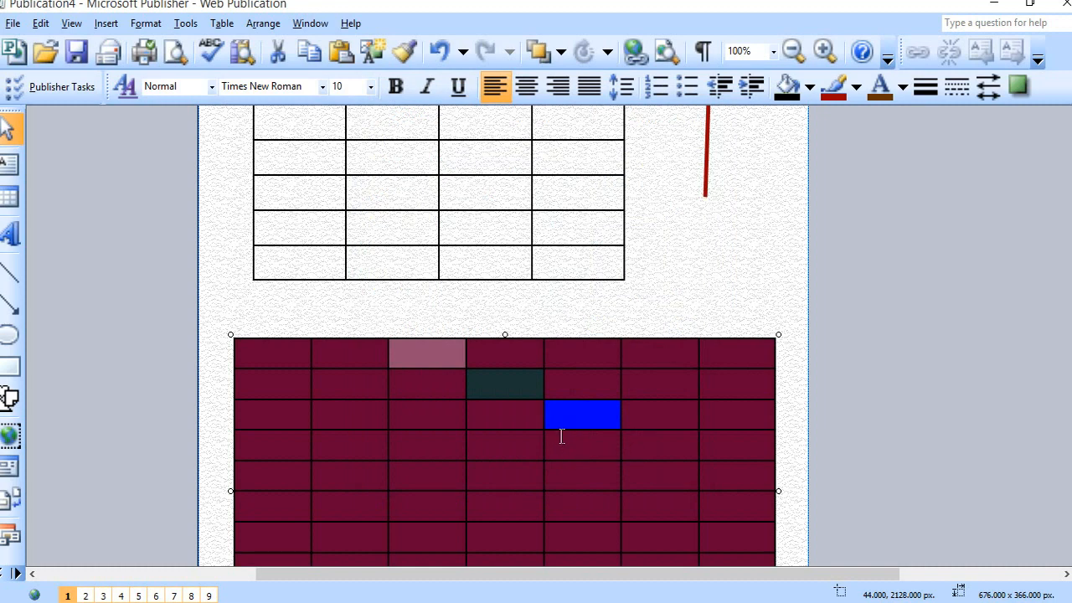
# - Fill the cell in the fourth row, sixth column of the maroon table with white
pyautogui.rightClick(640, 449)
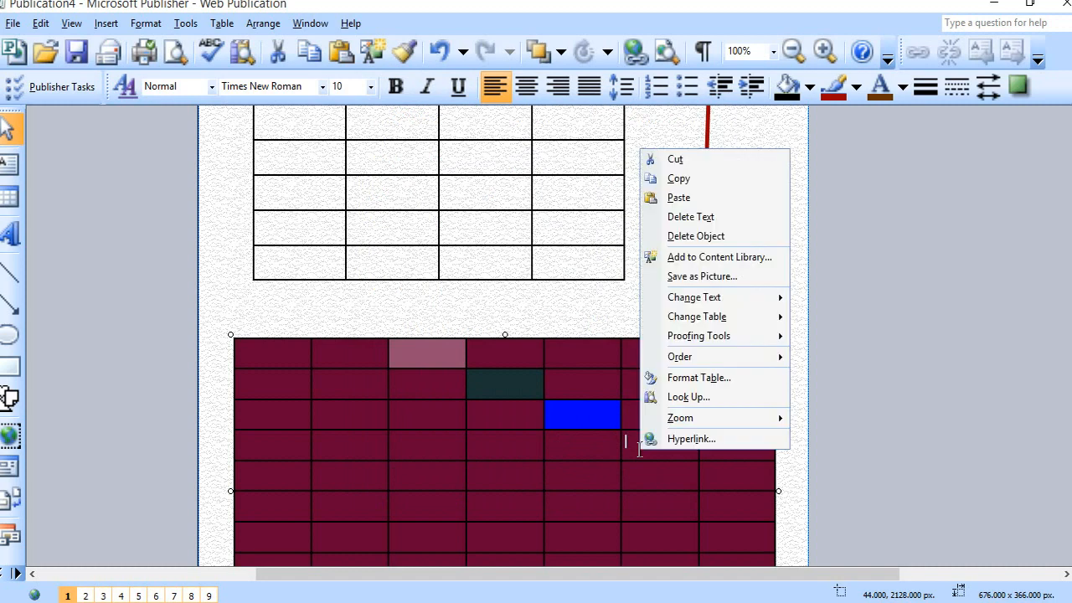
pyautogui.click(727, 381)
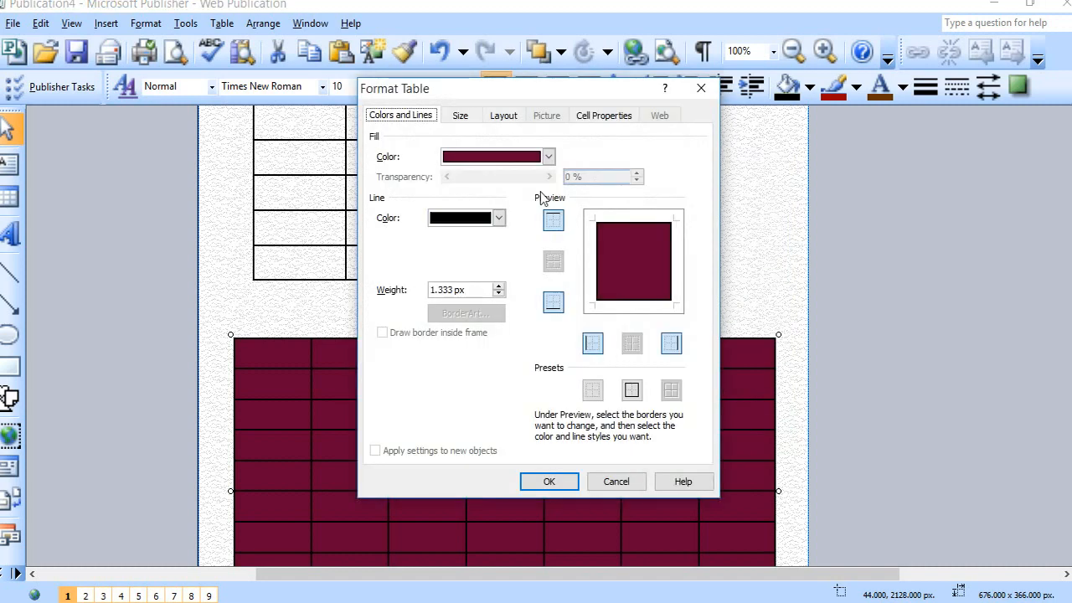
pyautogui.click(548, 157)
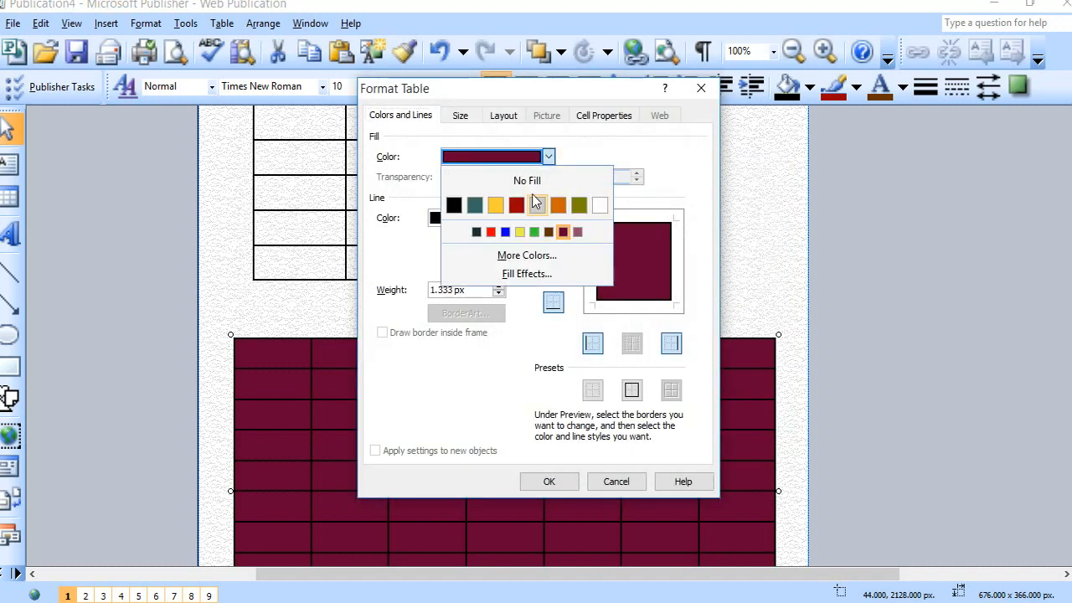
pyautogui.click(600, 207)
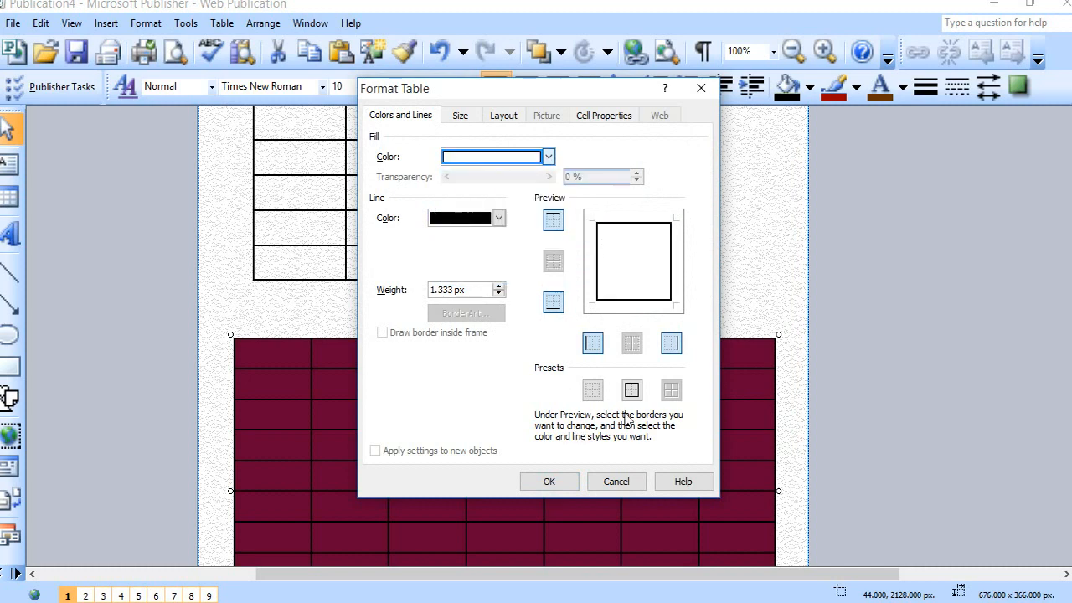
pyautogui.click(548, 482)
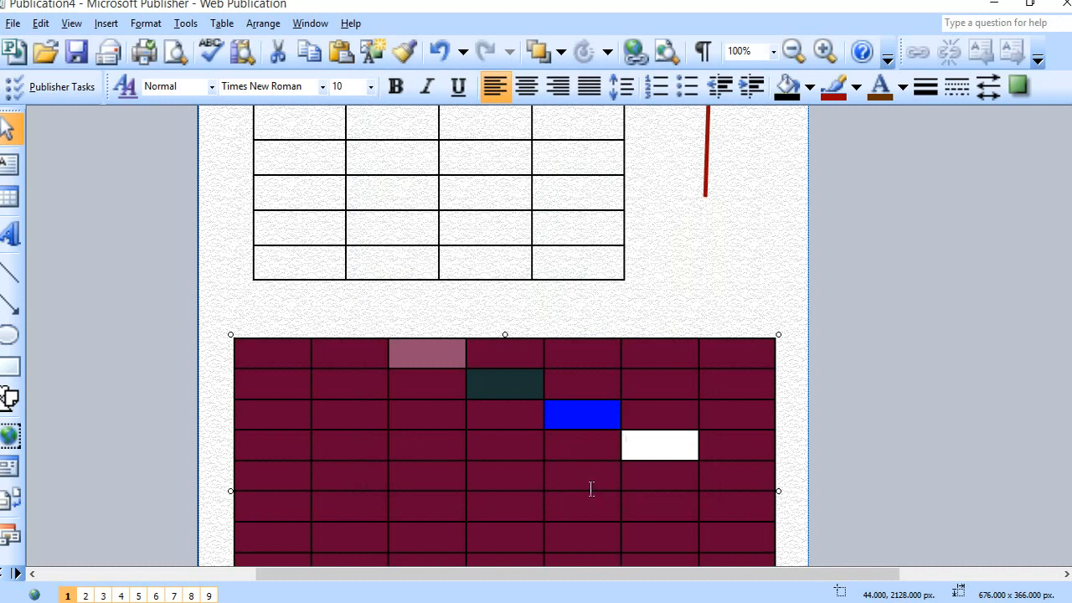
# - Fill the cell in the fifth row, fifth column of the maroon table with green
pyautogui.rightClick(591, 473)
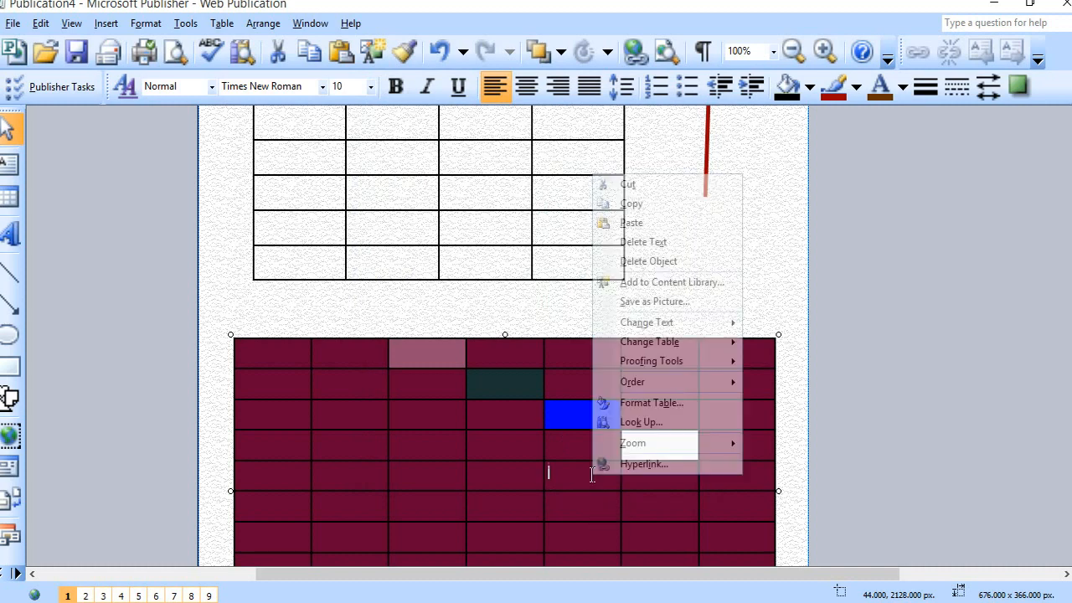
pyautogui.click(671, 403)
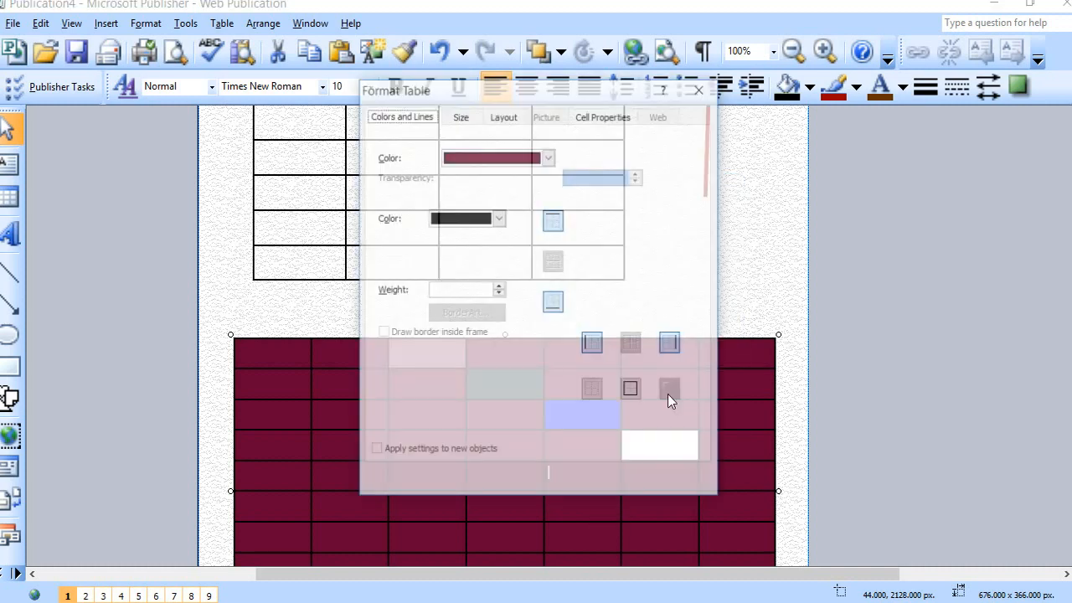
pyautogui.click(549, 158)
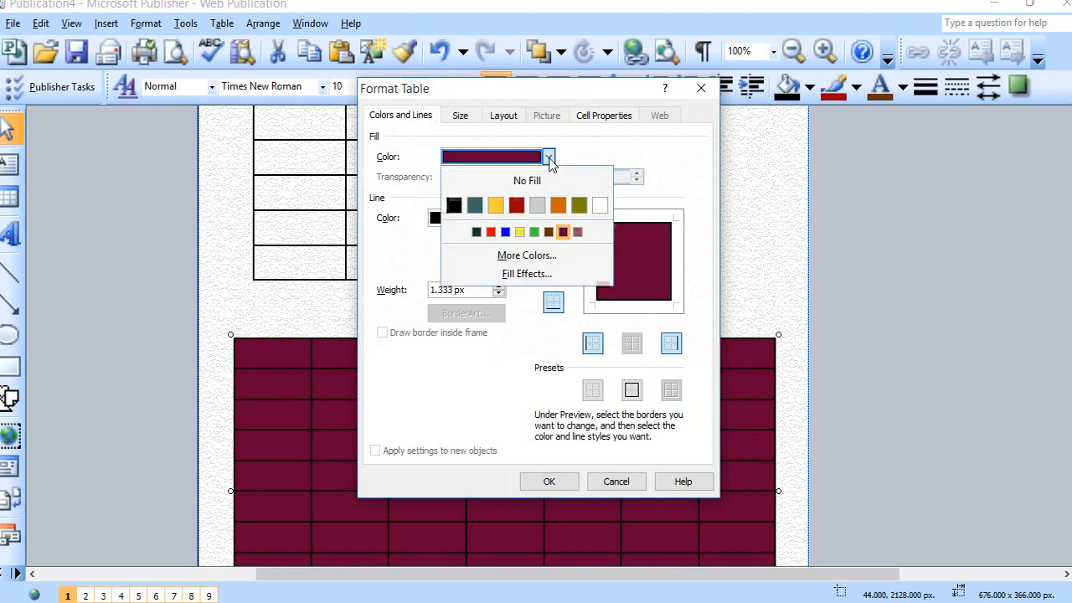
pyautogui.click(534, 231)
pyautogui.click(546, 482)
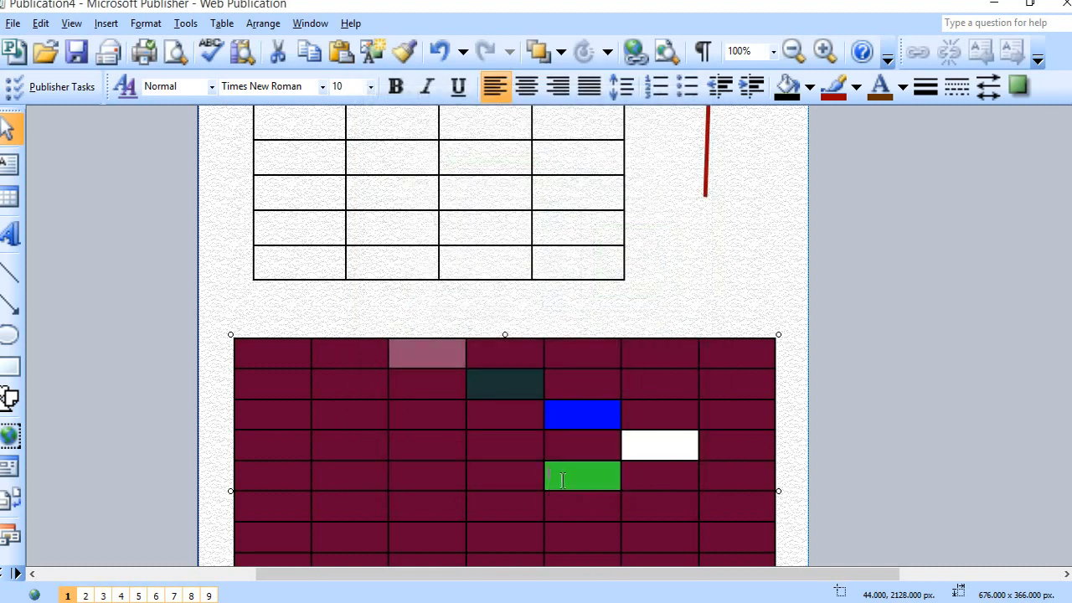
# - Give the cell in the sixth row, fourth column of the maroon table a bright azure blue border from the standard colour palette
pyautogui.rightClick(525, 503)
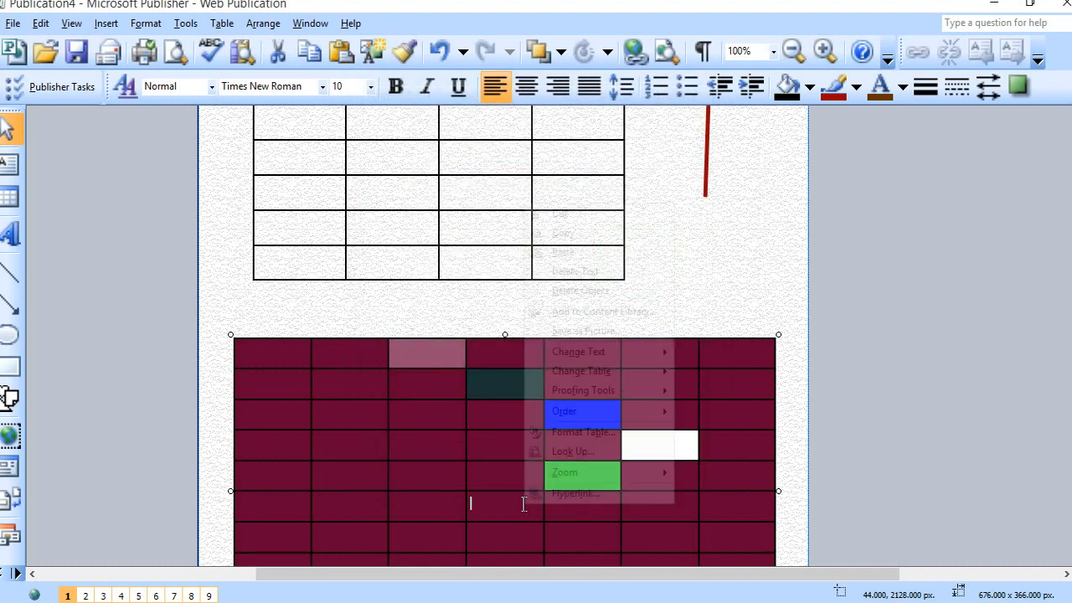
pyautogui.click(591, 432)
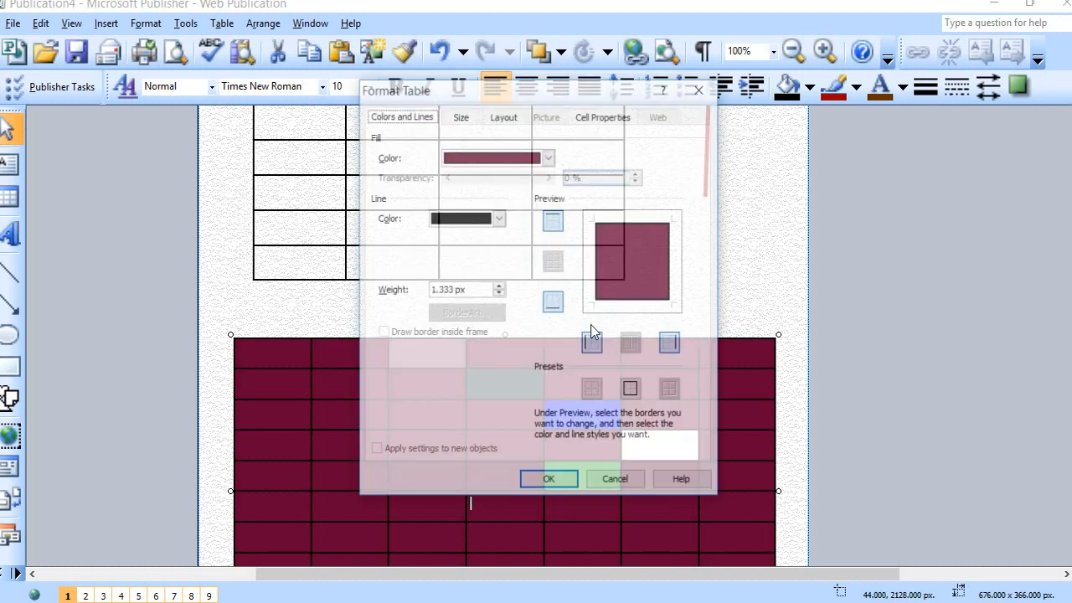
pyautogui.click(498, 218)
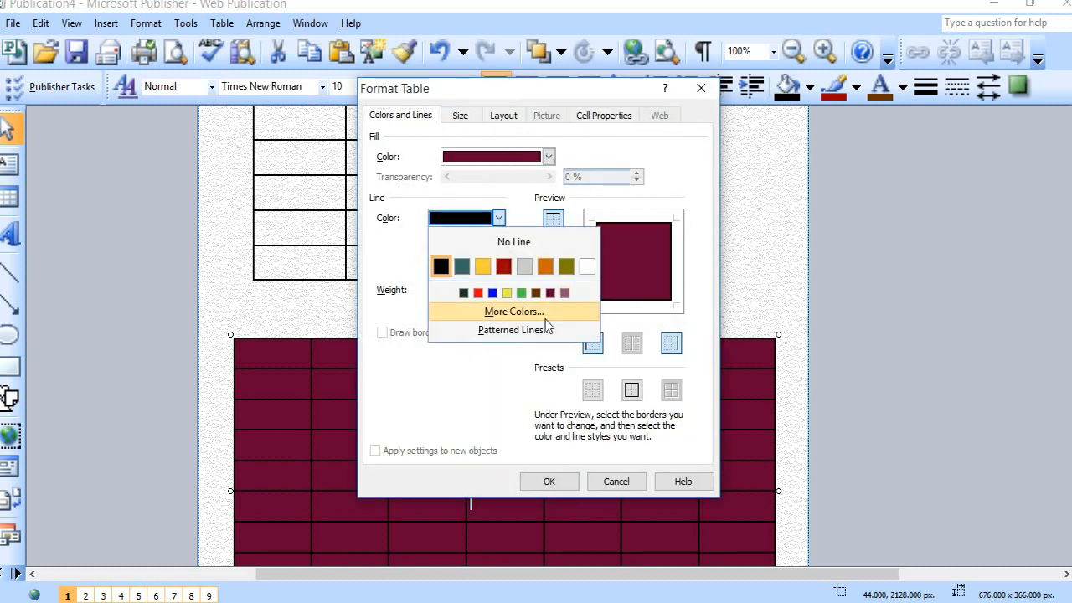
pyautogui.click(521, 313)
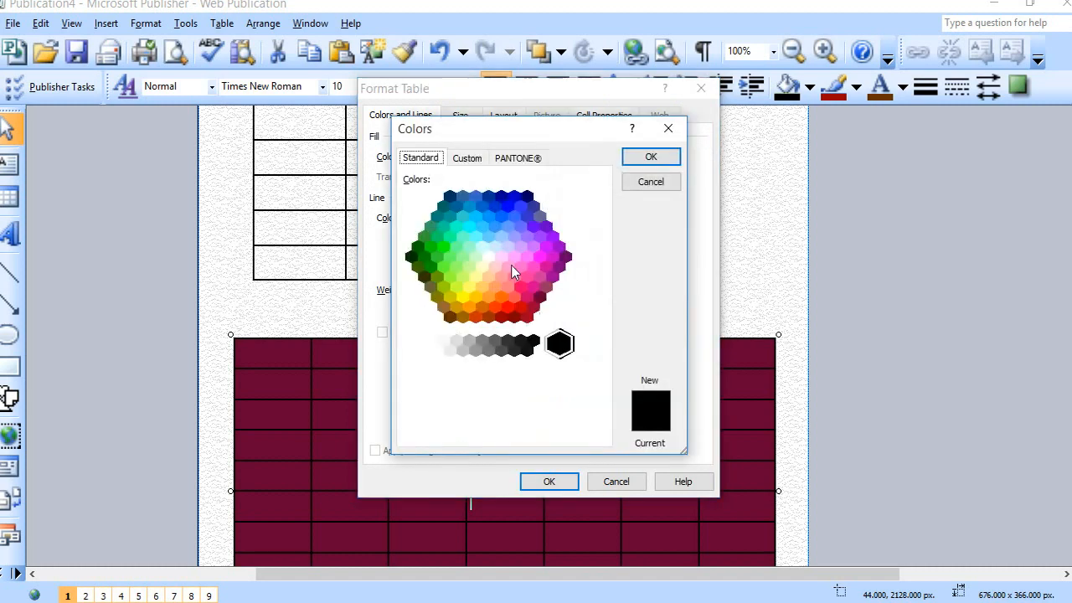
pyautogui.click(487, 216)
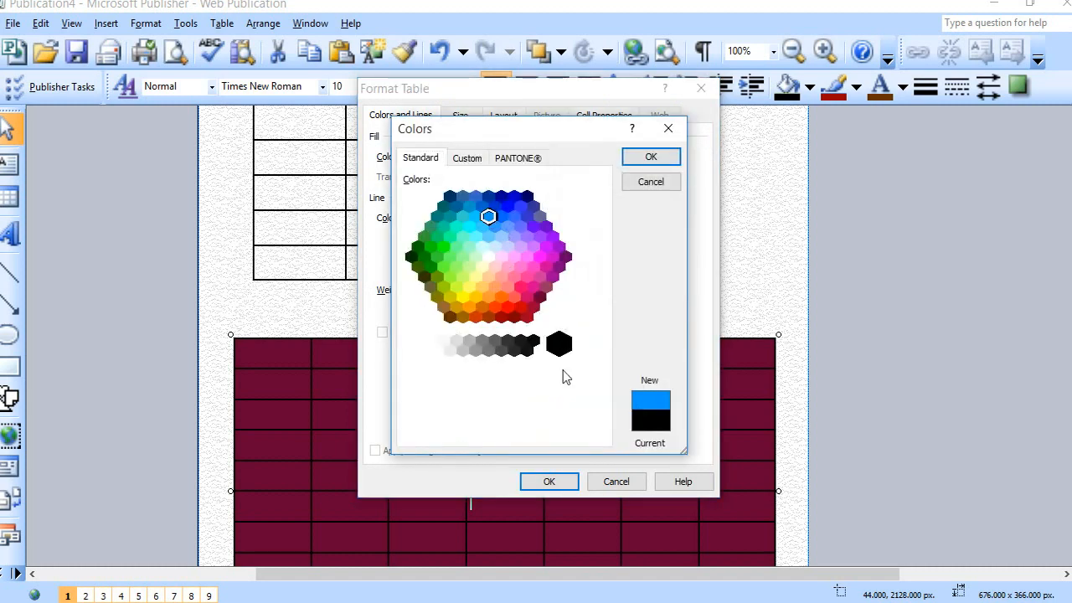
pyautogui.press('Return')
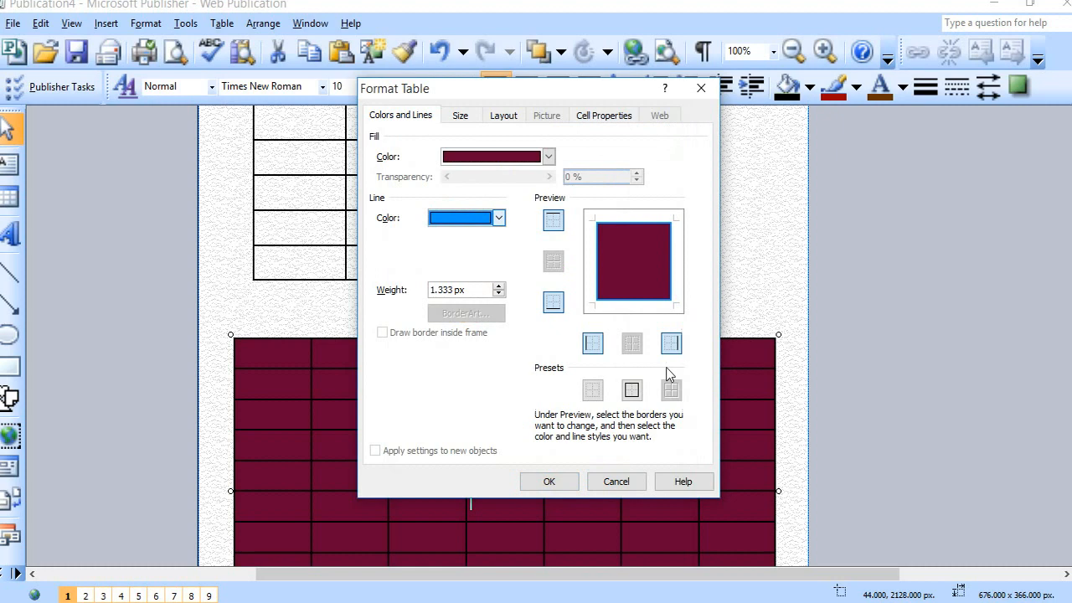
pyautogui.click(550, 479)
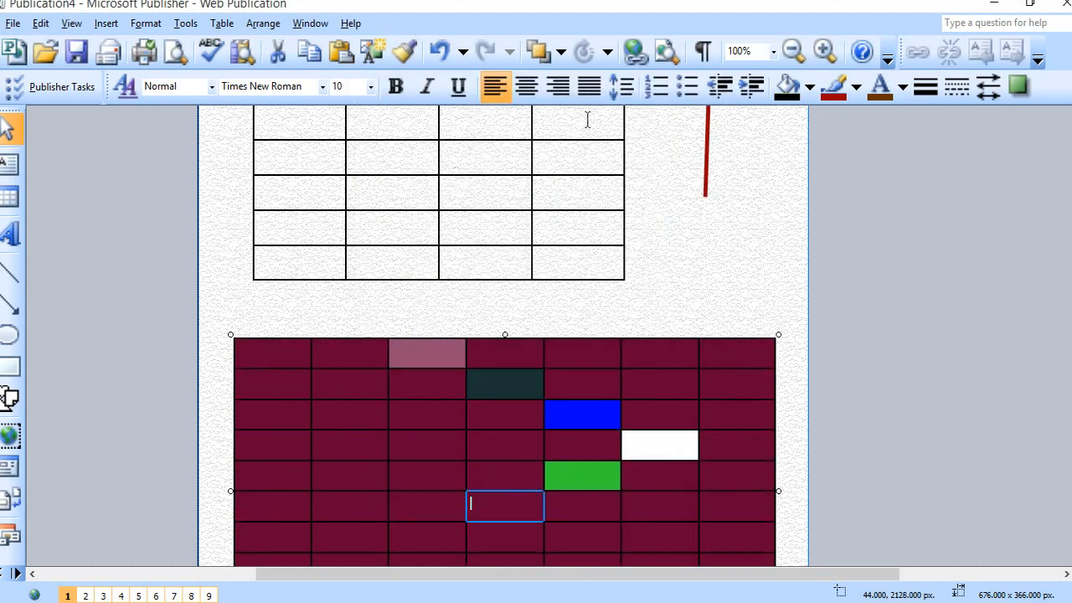
# - Fill the blue-bordered cell in the sixth row of the maroon table with the dark teal scheme colour
pyautogui.rightClick(520, 507)
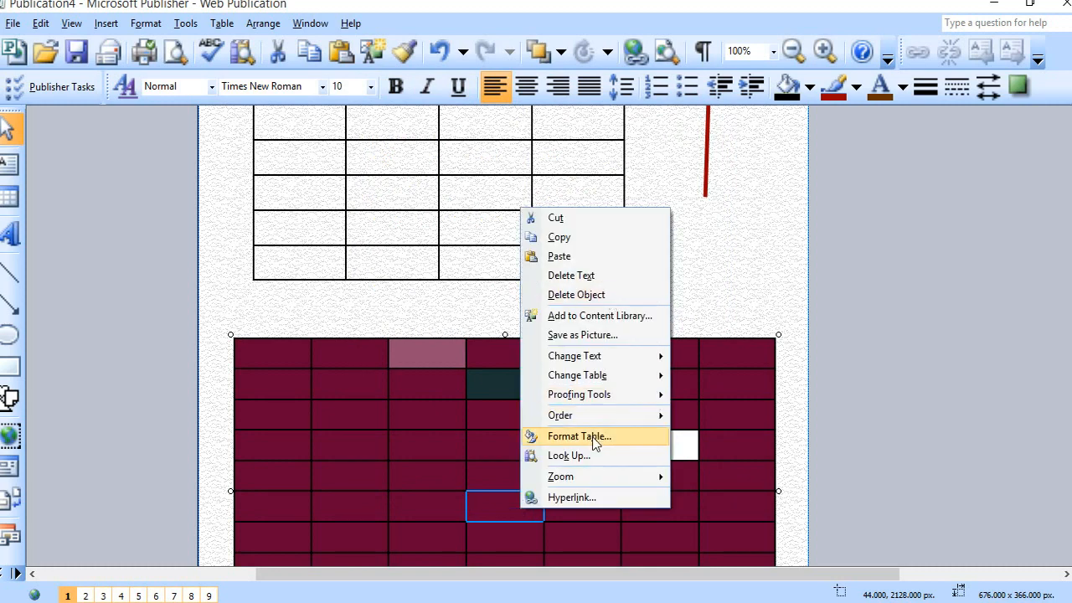
pyautogui.click(591, 441)
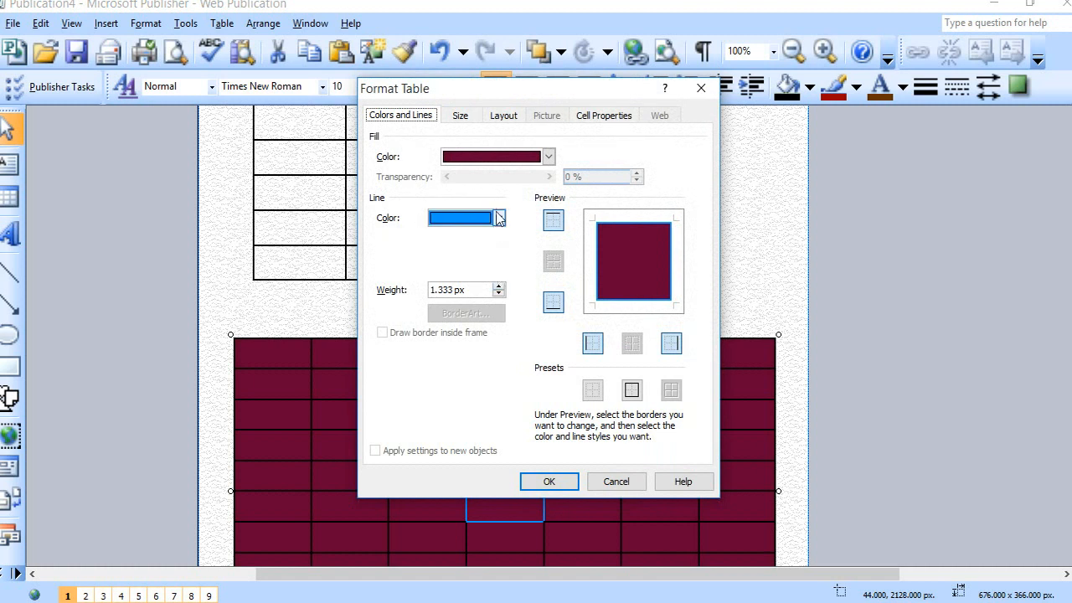
pyautogui.click(548, 158)
pyautogui.click(549, 158)
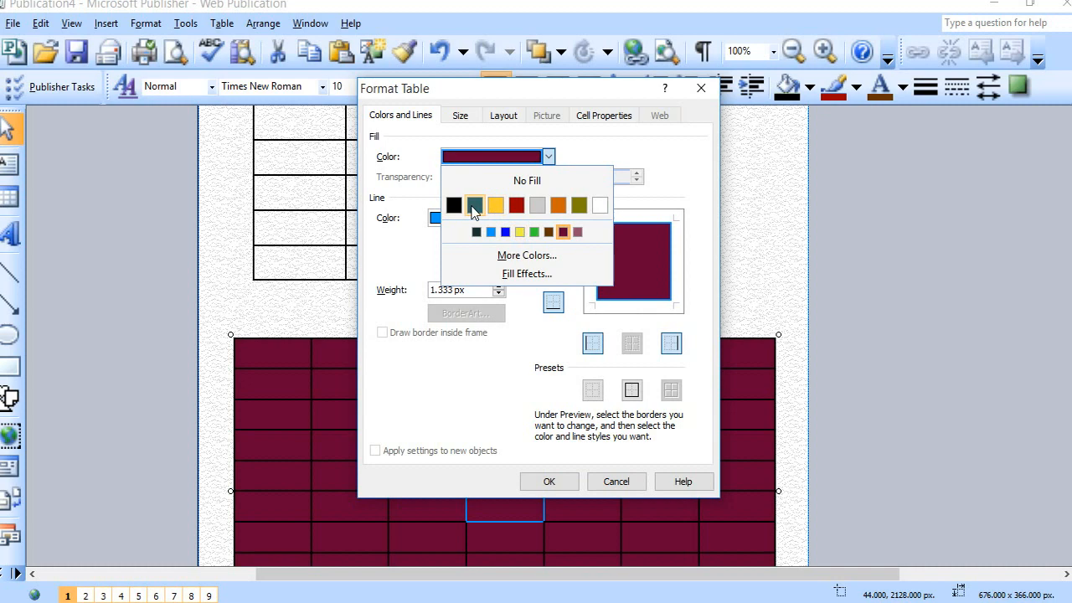
pyautogui.click(474, 207)
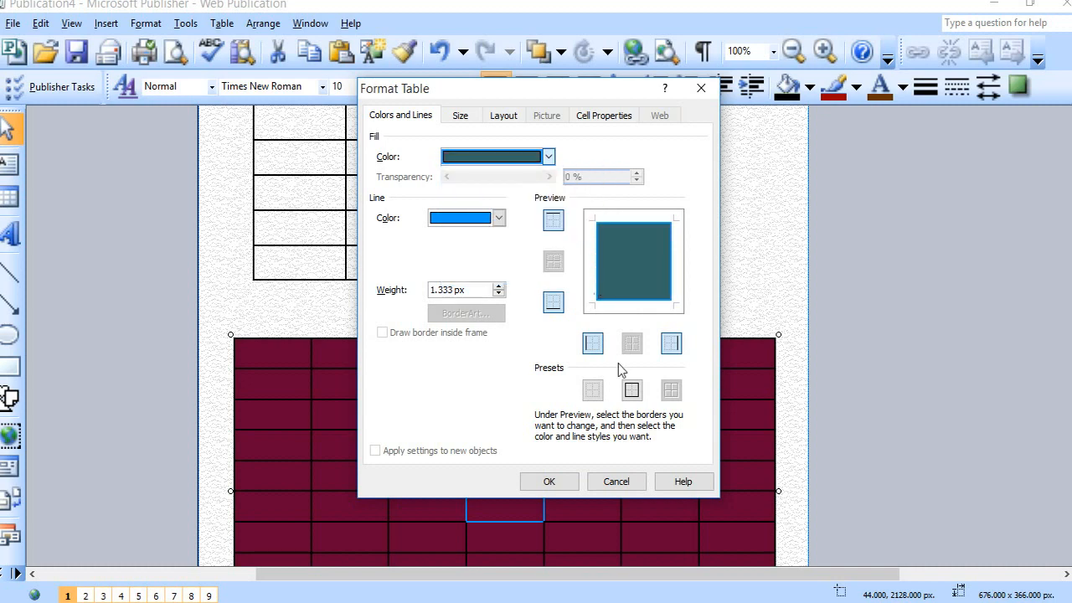
pyautogui.click(551, 482)
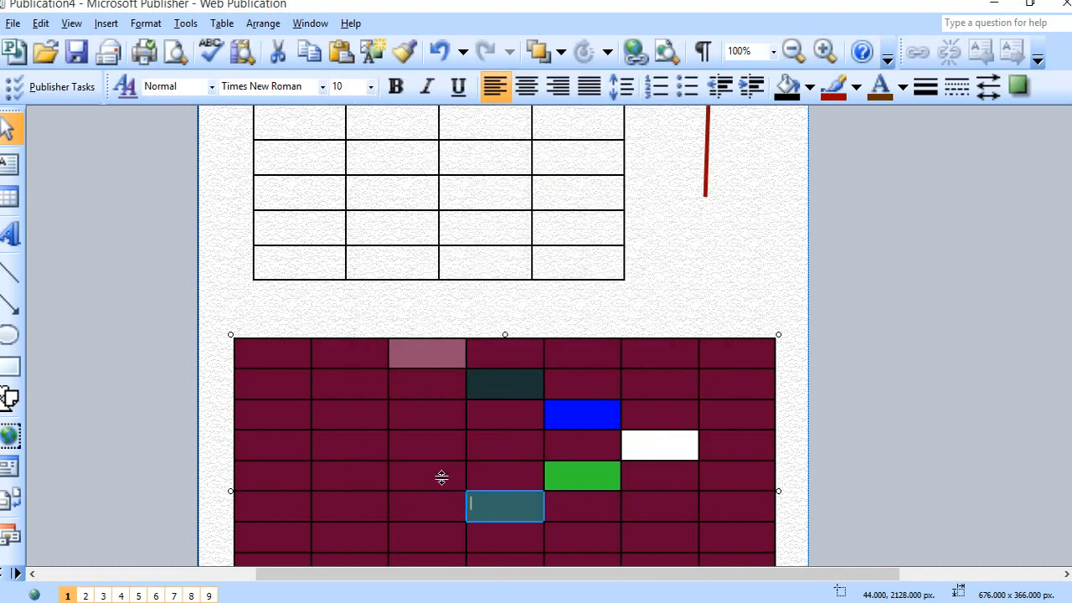
# - Shrink the maroon table from its lower-right corner to about 668 by 236 px
pyautogui.scroll(-1, 540, 475)
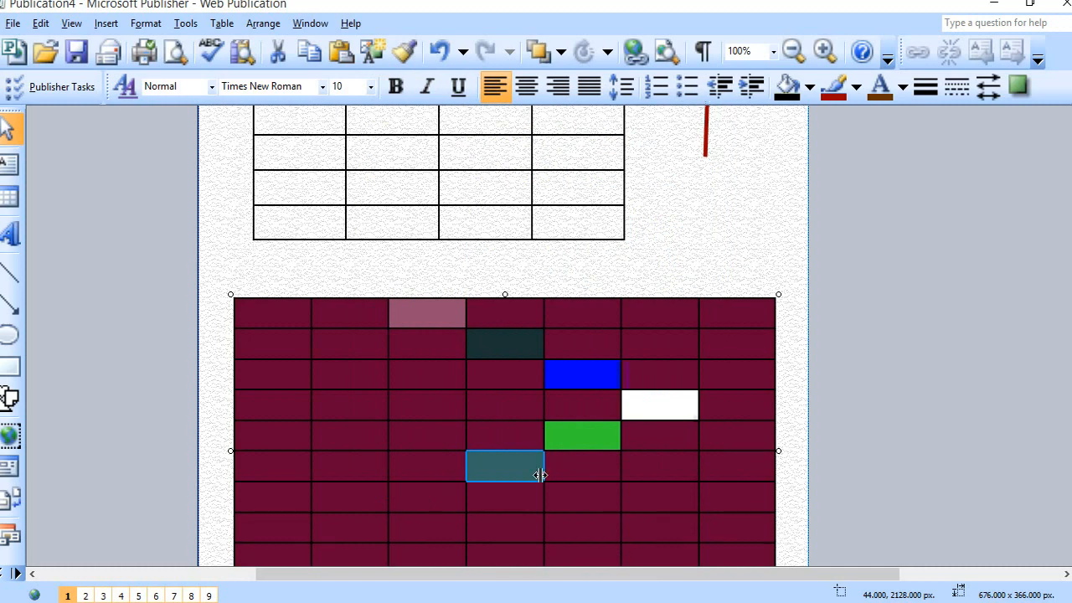
pyautogui.scroll(-3, 541, 475)
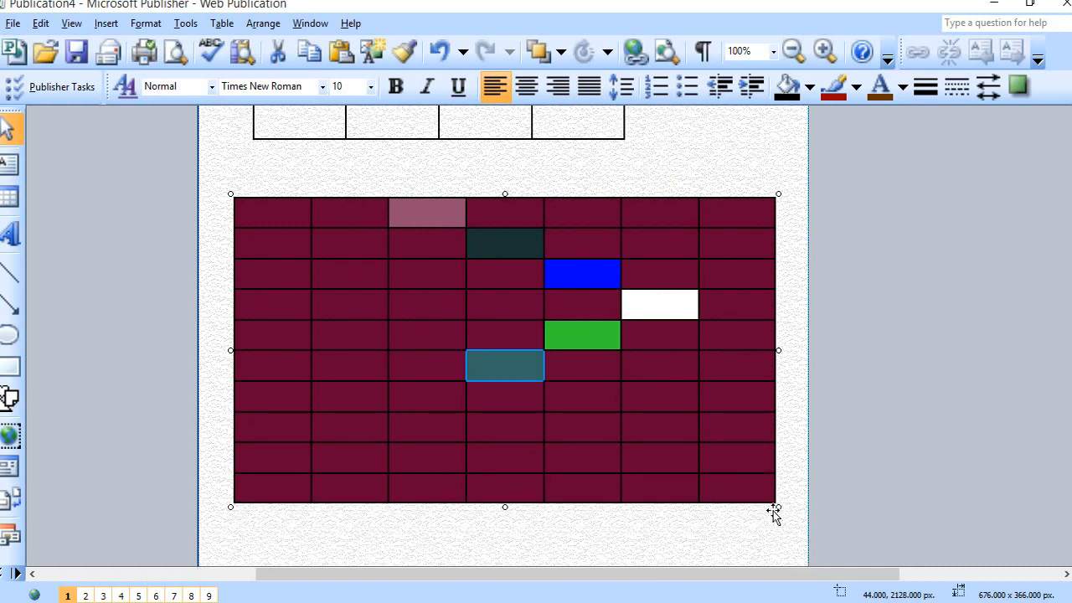
pyautogui.moveTo(776, 509); pyautogui.dragTo(771, 412)
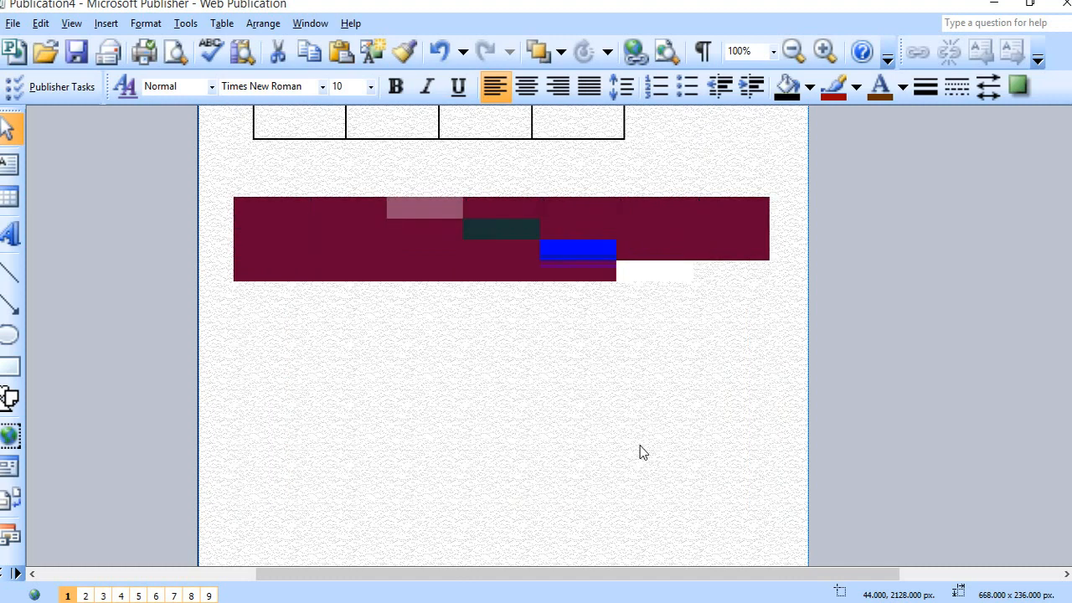
# - Enter NO in the first cell of the plain four-column table, moving the on-screen keyboard clear of the upper rows
pyautogui.scroll(2, 633, 444)
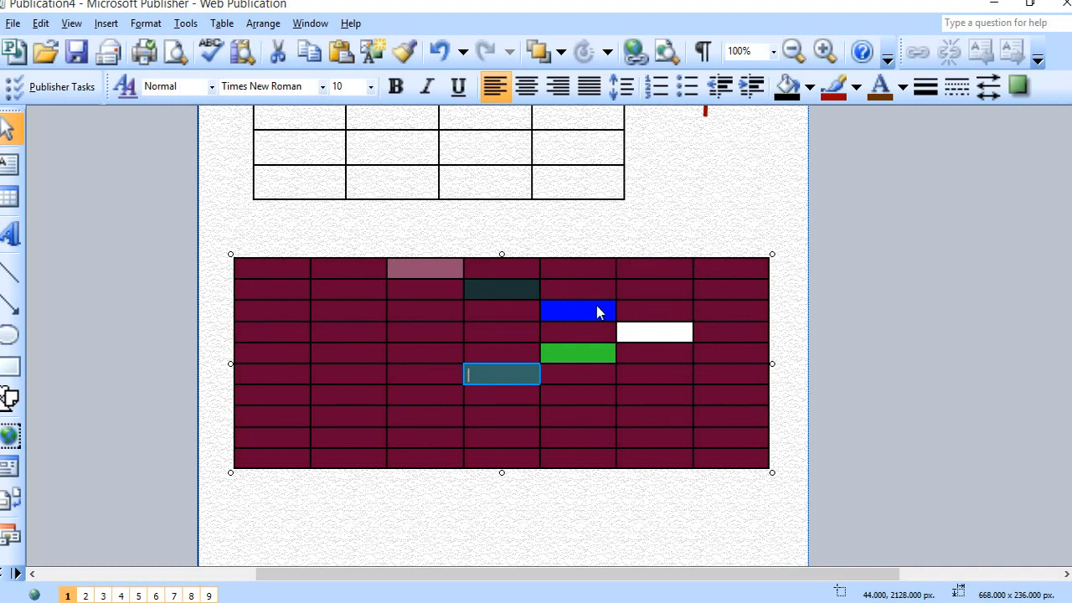
pyautogui.scroll(3, 597, 312)
pyautogui.scroll(2, 407, 235)
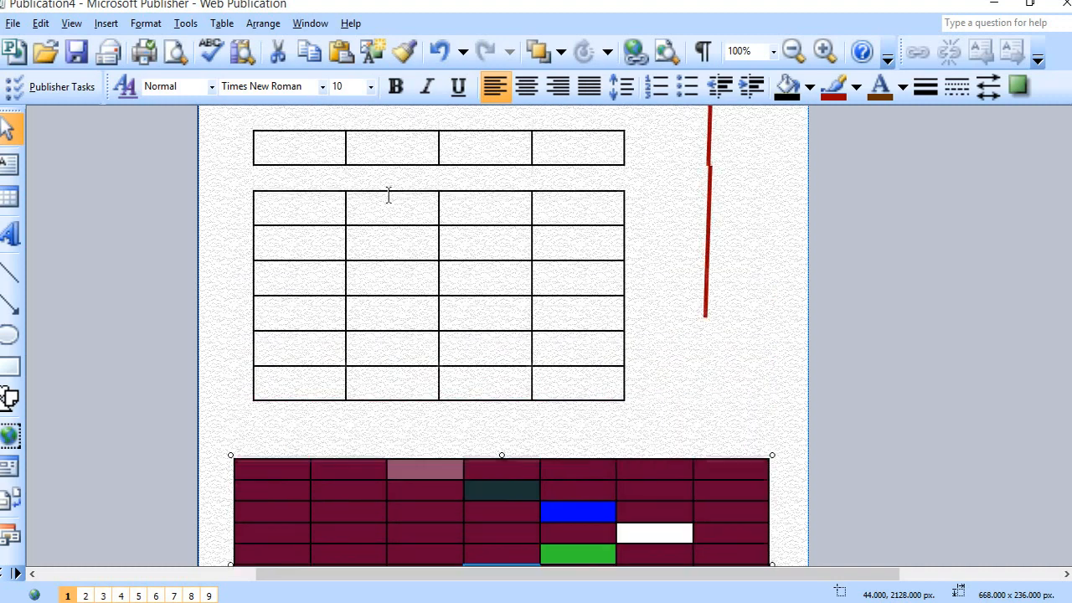
pyautogui.click(309, 212)
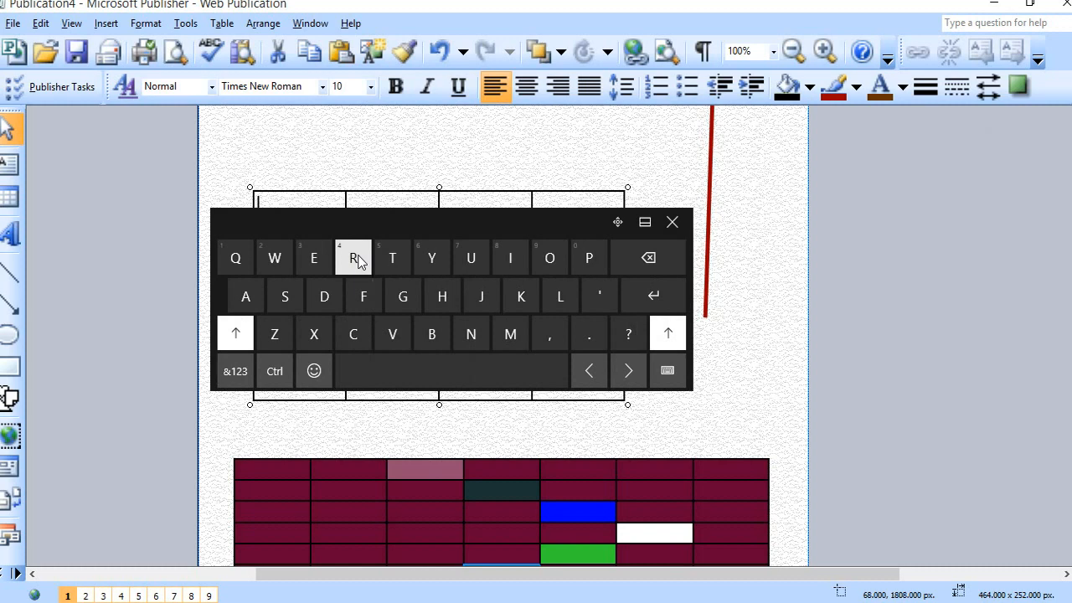
pyautogui.moveTo(356, 223); pyautogui.dragTo(490, 355)
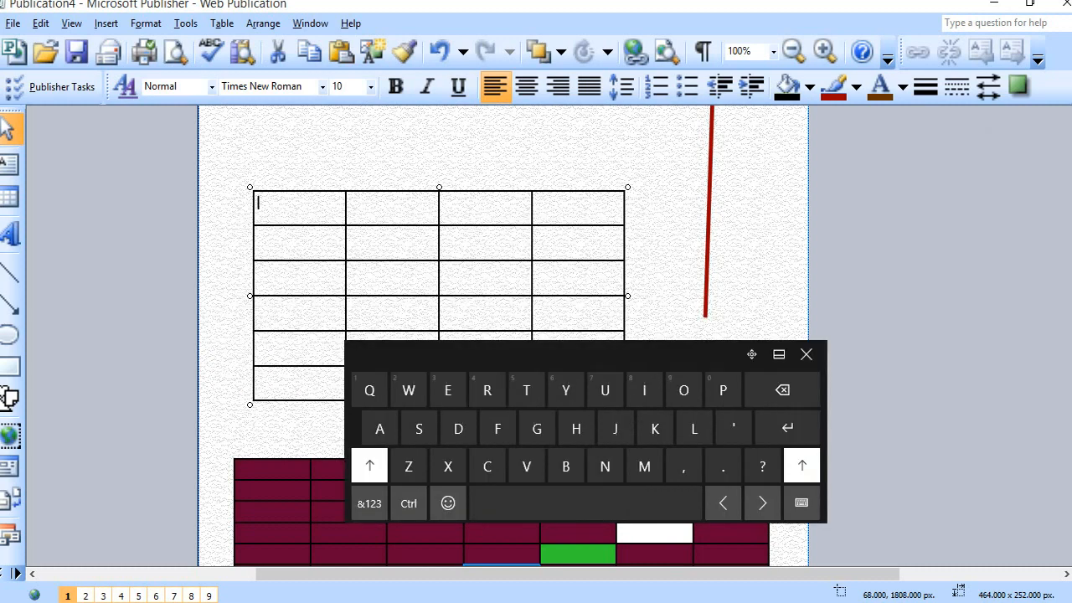
pyautogui.click(604, 466)
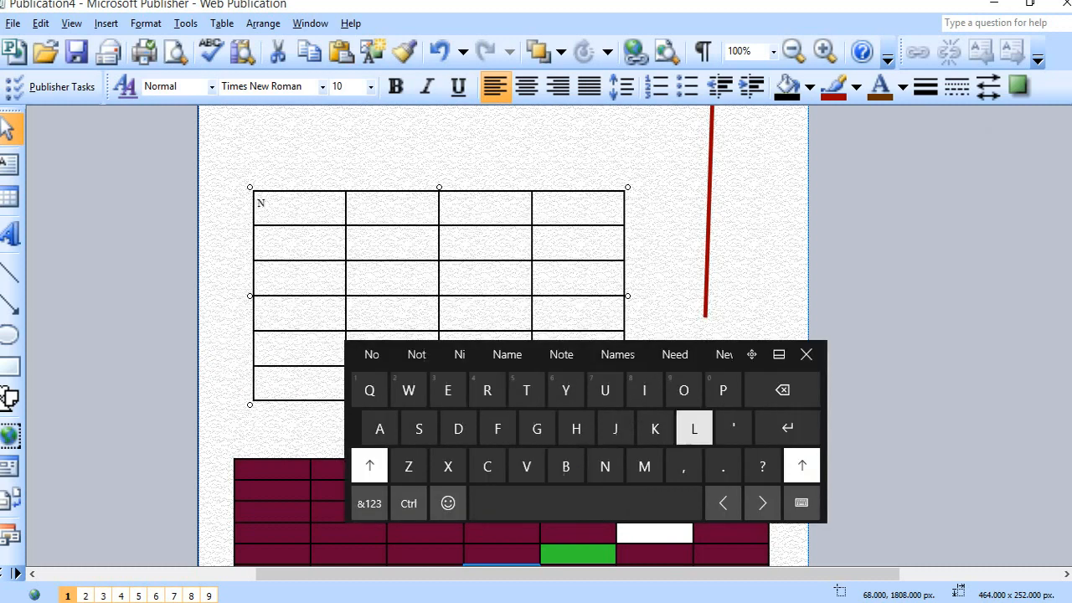
pyautogui.click(683, 390)
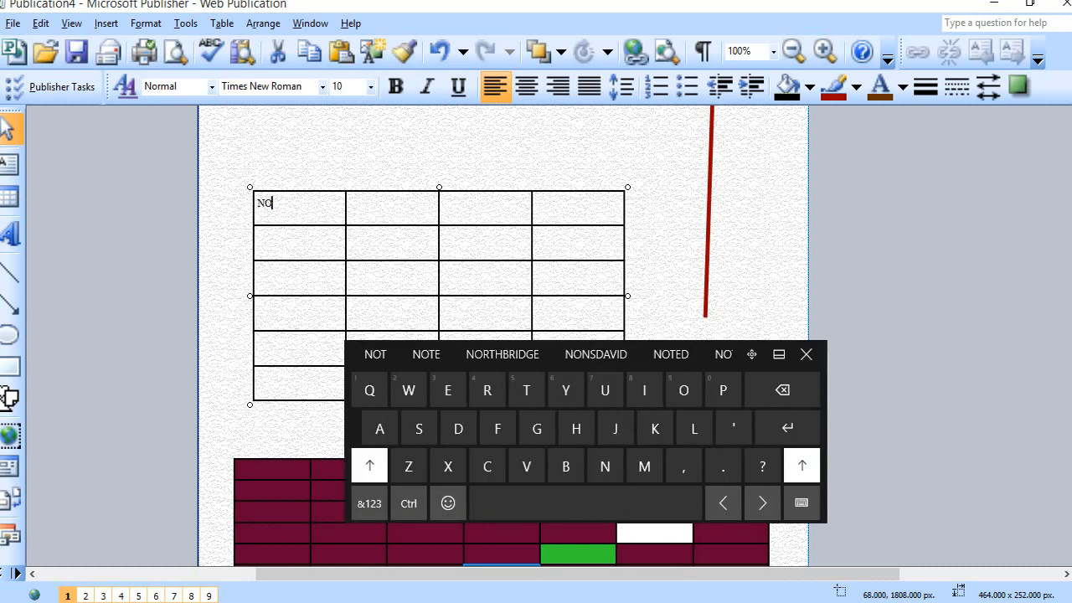
# - Enter SERIAL DATE as the second column heading in the plain table's first row
pyautogui.click(397, 215)
pyautogui.click(419, 428)
pyautogui.click(448, 391)
pyautogui.click(488, 390)
pyautogui.click(644, 390)
pyautogui.click(379, 429)
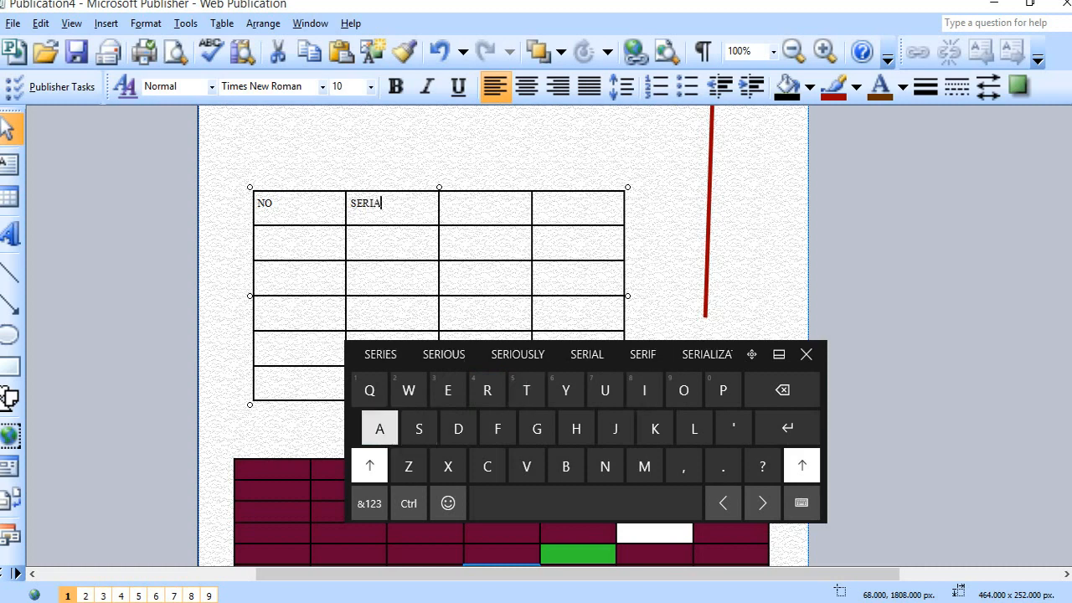
pyautogui.click(694, 429)
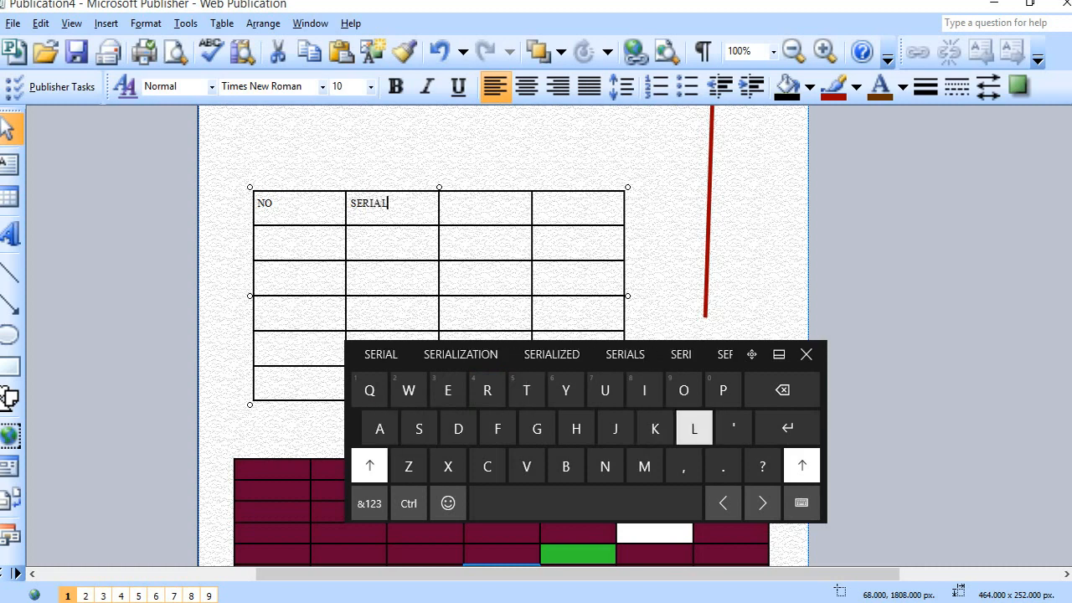
pyautogui.click(585, 502)
pyautogui.click(458, 429)
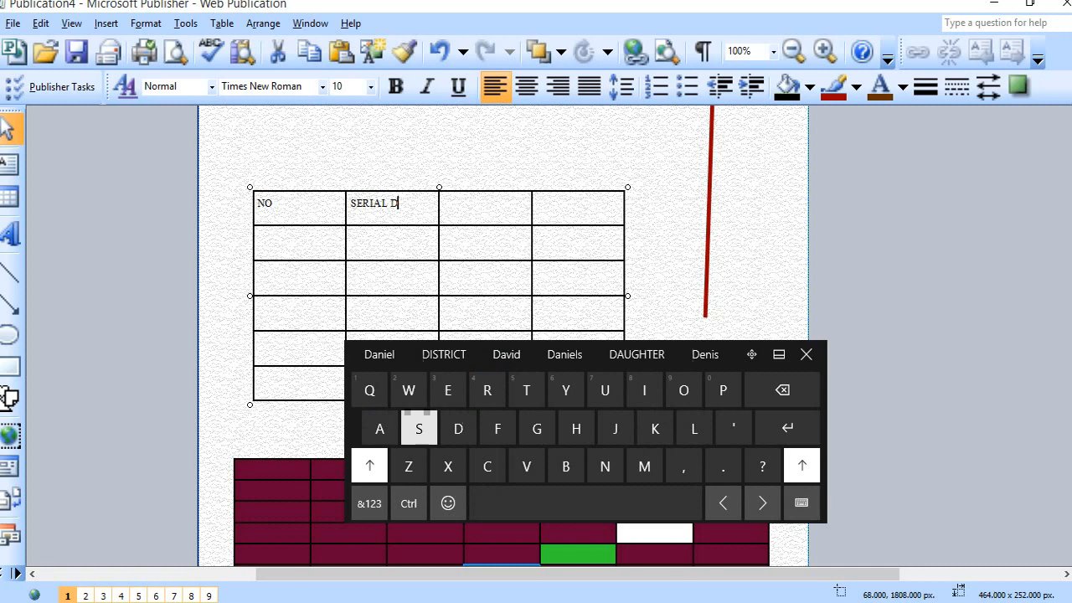
pyautogui.click(379, 428)
pyautogui.click(525, 391)
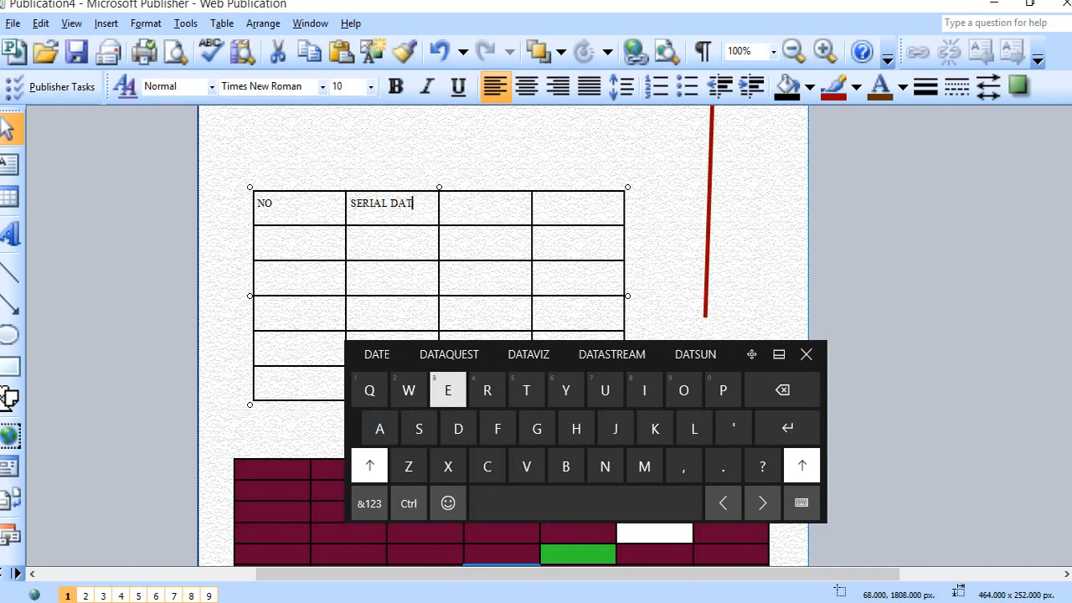
pyautogui.click(447, 391)
# - Enter OWNER as the third column heading in the plain table's first row
pyautogui.click(471, 213)
pyautogui.click(488, 390)
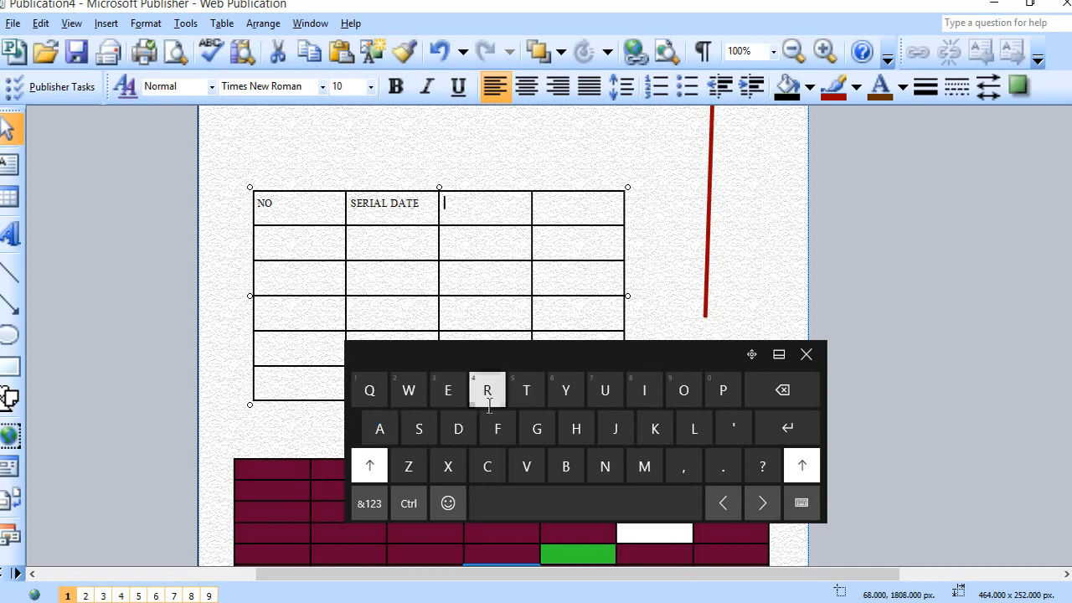
pyautogui.click(683, 390)
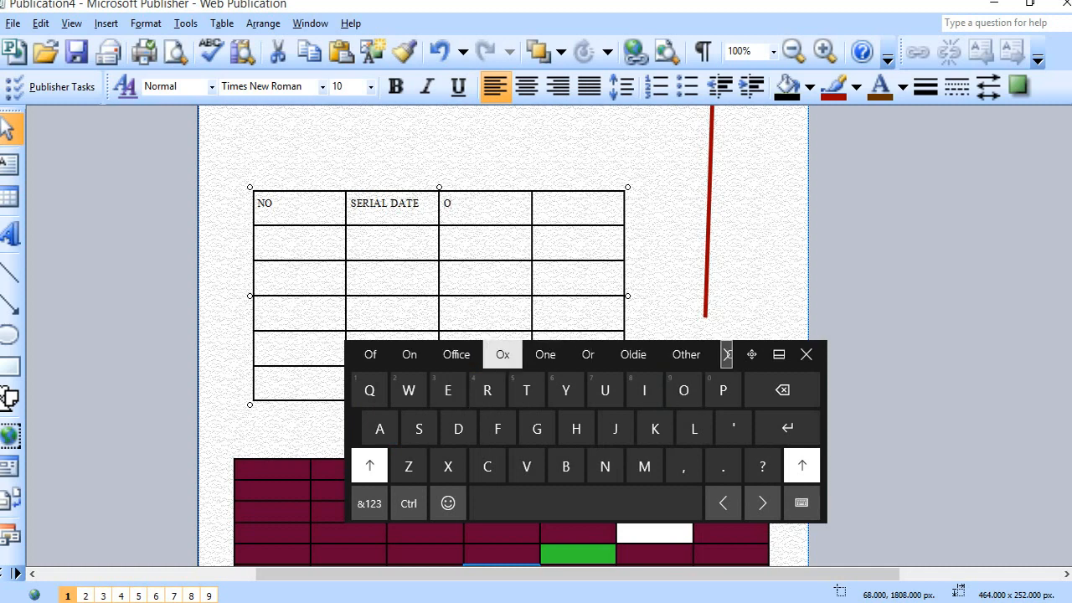
pyautogui.click(408, 390)
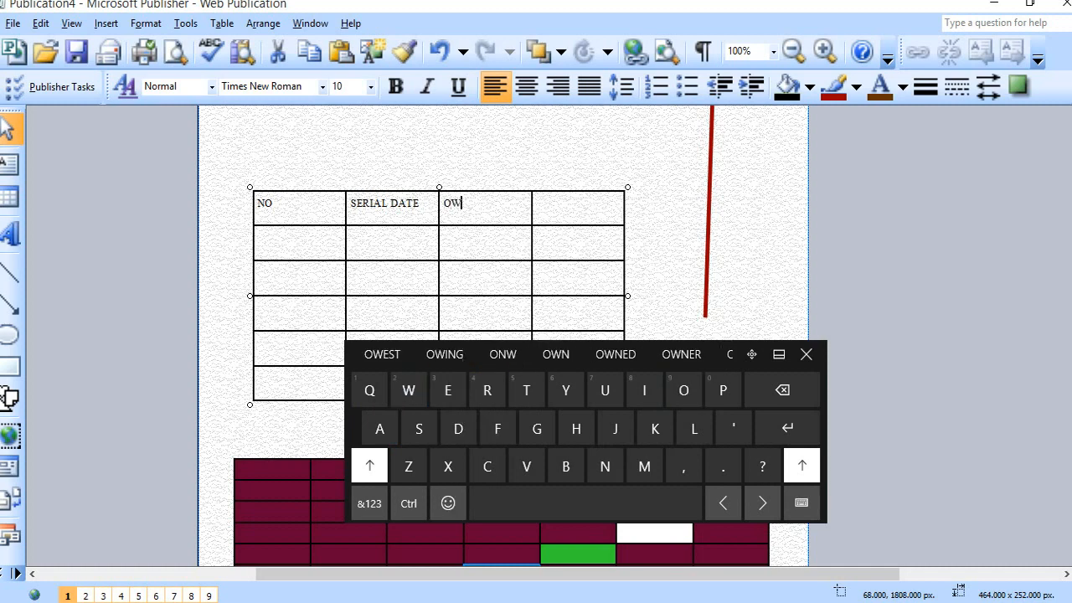
pyautogui.click(605, 467)
pyautogui.click(448, 390)
pyautogui.click(487, 390)
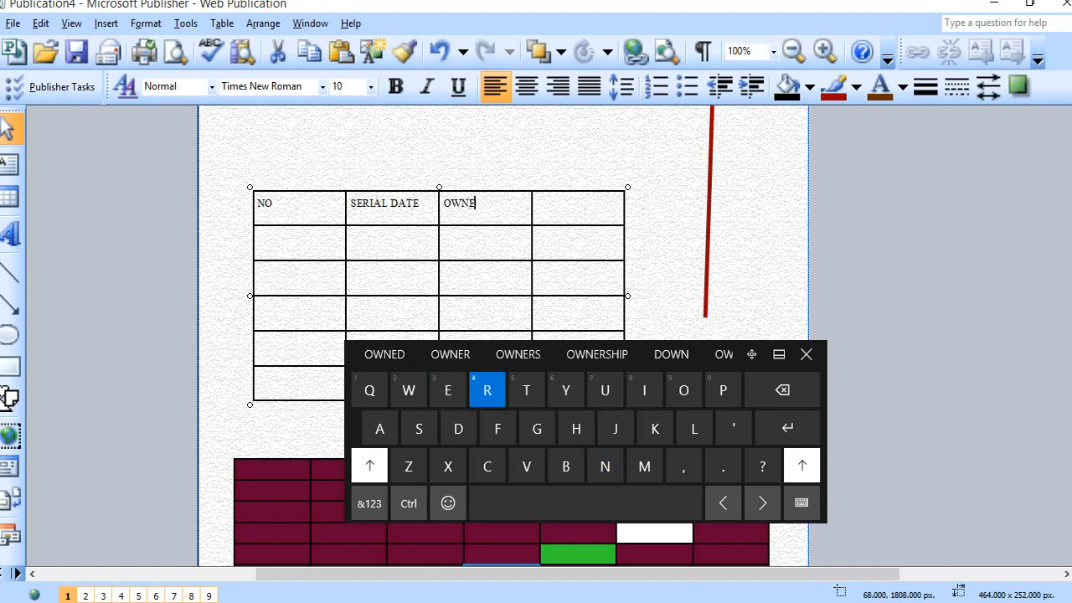
# - Enter MANUFACTURER as the fourth column heading and widen that column until the word fits on one line, making the table about 480 px wide
pyautogui.click(558, 214)
pyautogui.click(644, 466)
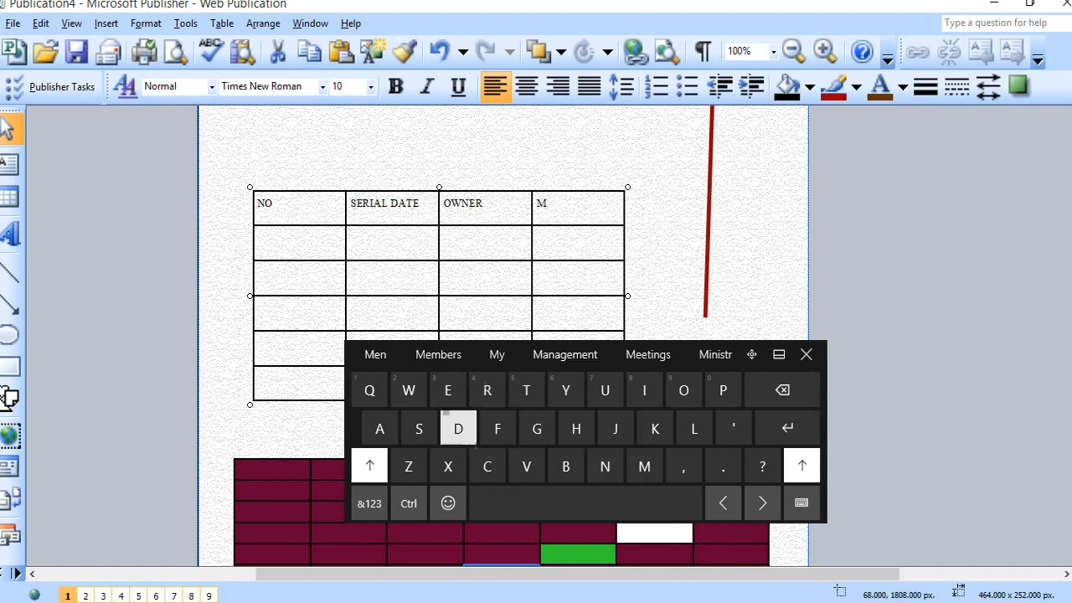
pyautogui.click(379, 429)
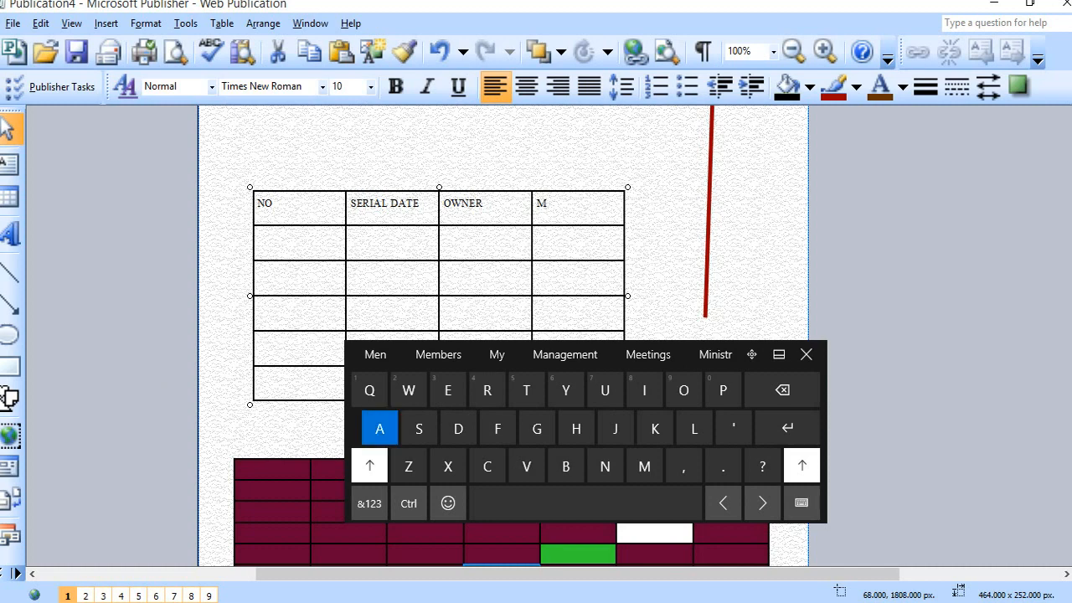
pyautogui.click(605, 466)
pyautogui.click(604, 390)
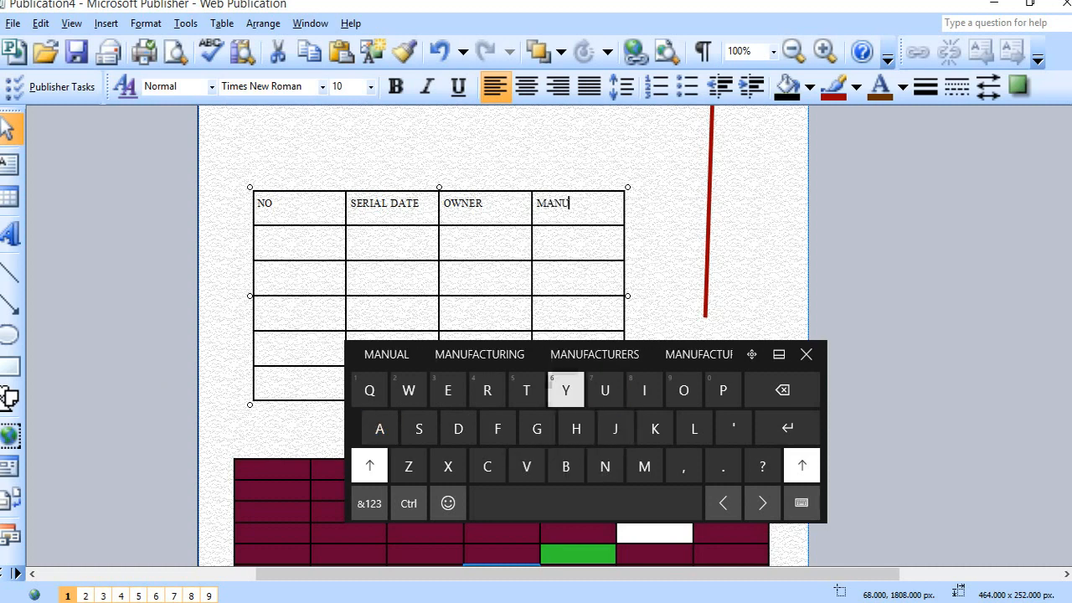
pyautogui.click(594, 354)
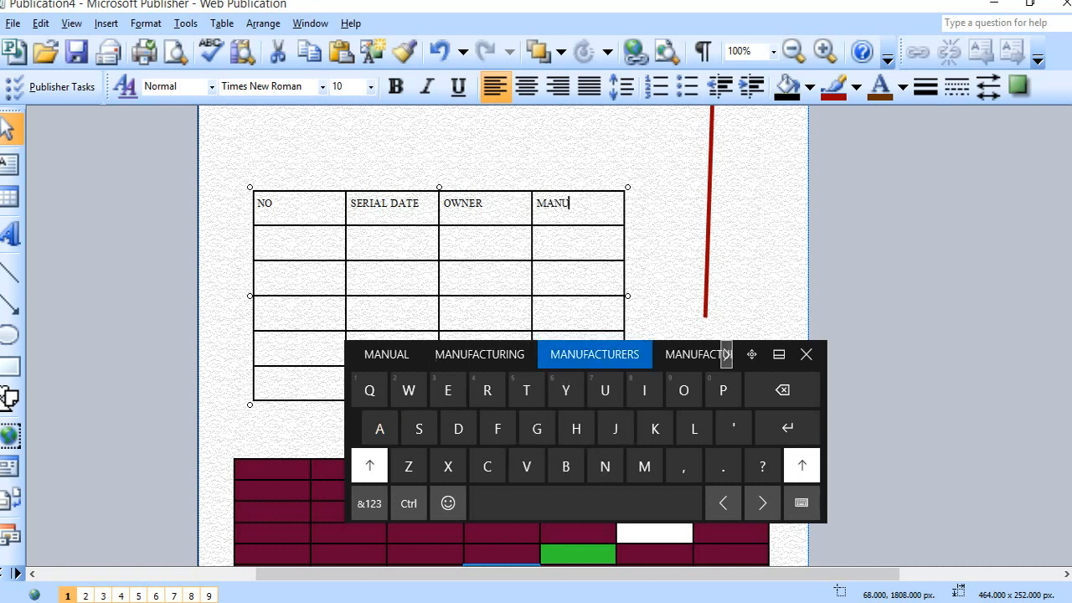
pyautogui.click(781, 390)
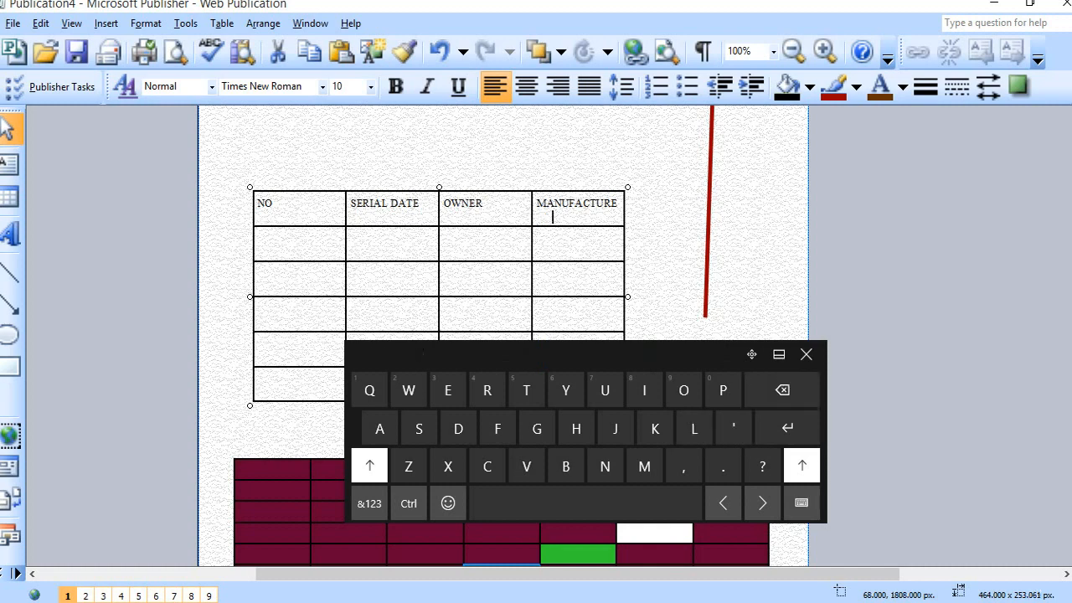
pyautogui.moveTo(623, 222); pyautogui.dragTo(638, 213)
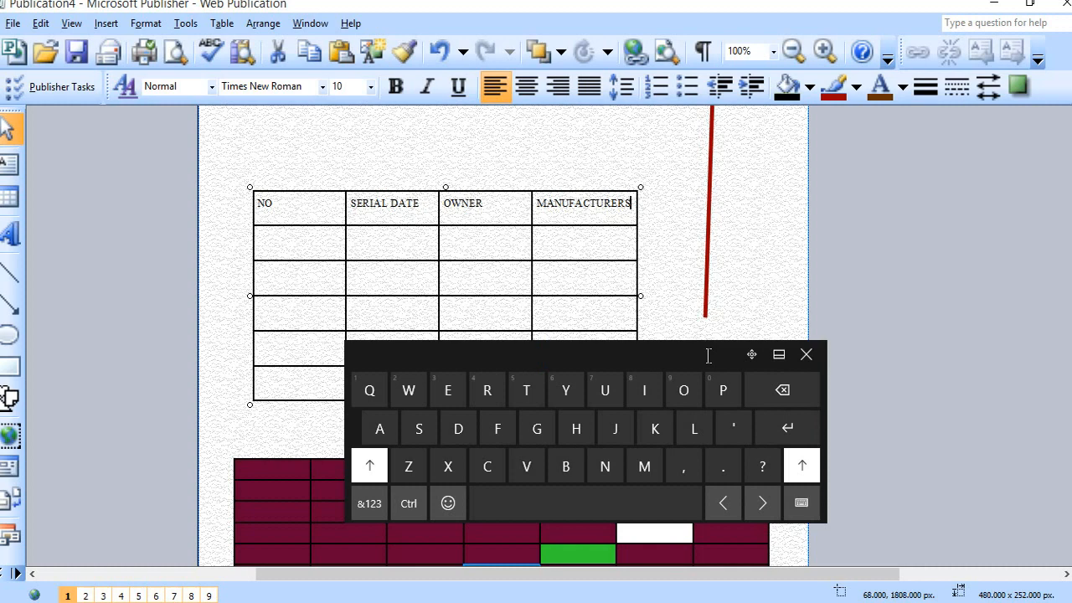
pyautogui.click(782, 390)
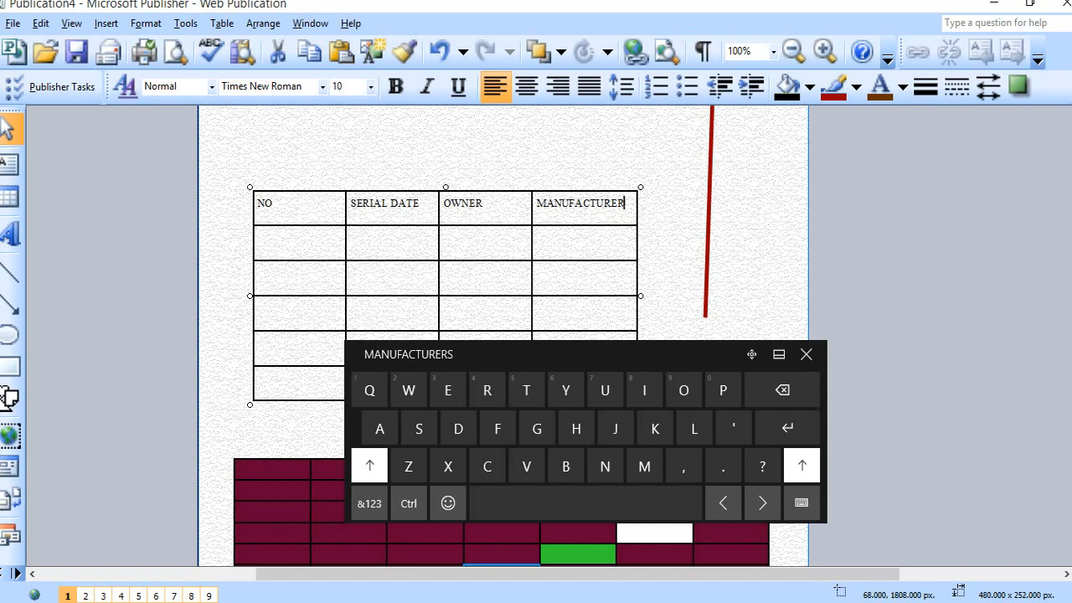
# - Narrow the NO column and shorten the heading row, bringing the plain table to about 432 by 242 px
pyautogui.moveTo(347, 219); pyautogui.dragTo(307, 219)
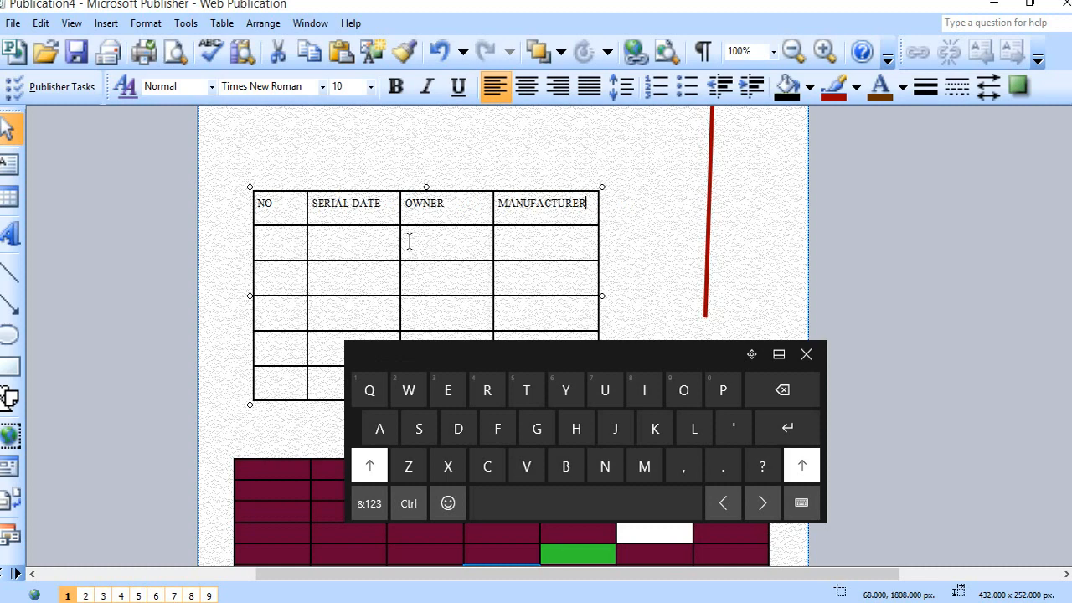
pyautogui.scroll(-1, 460, 245)
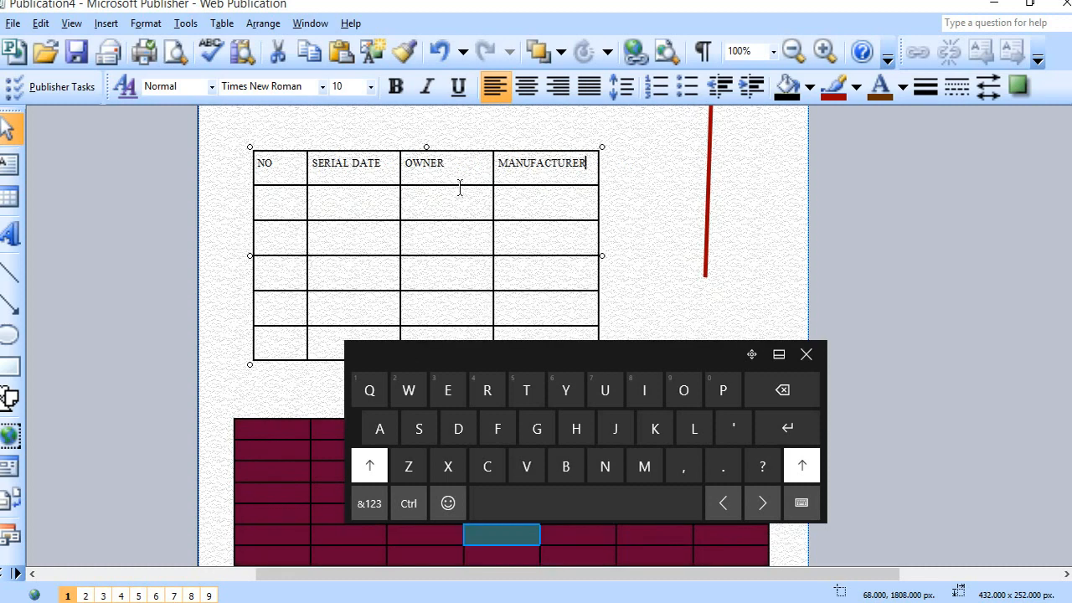
pyautogui.moveTo(460, 186); pyautogui.dragTo(462, 170)
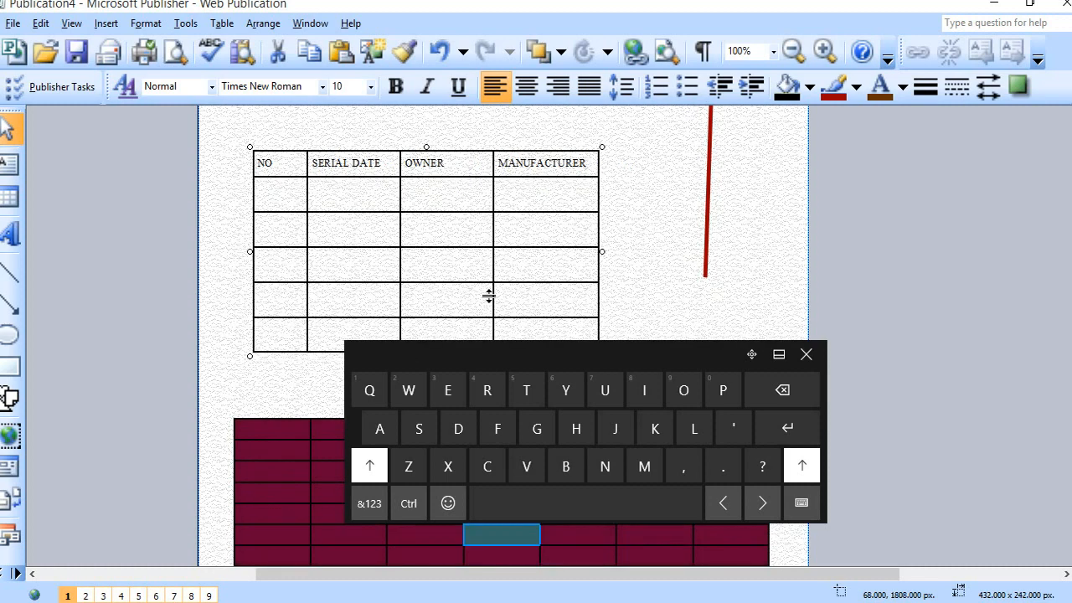
# - Review both tables, dismiss the on-screen keyboard, and look over the page up to the WEBSITE TOOLS PT 3 banner
pyautogui.scroll(-2, 419, 330)
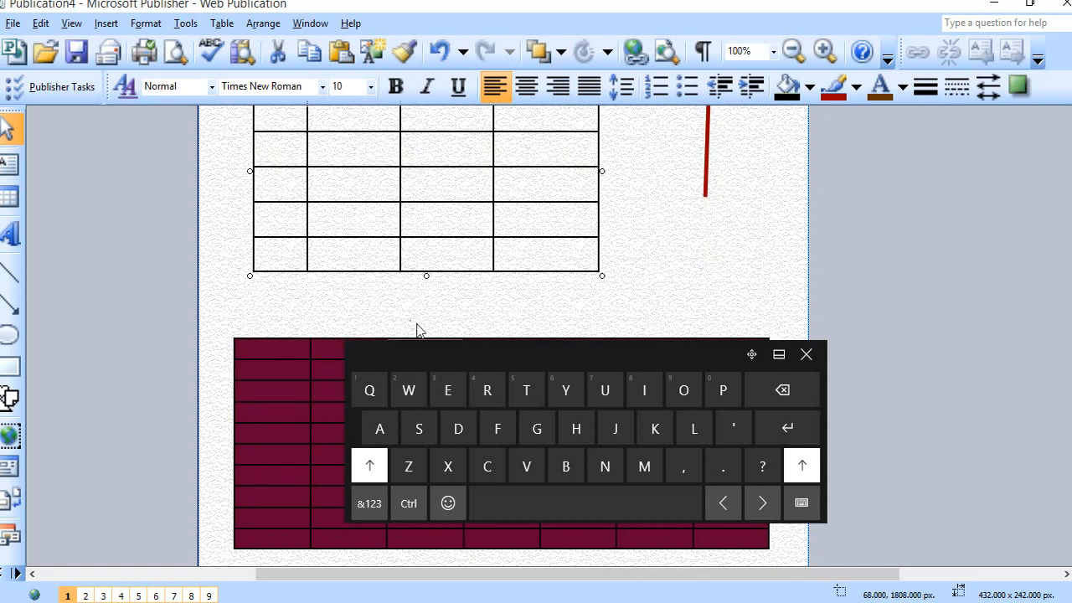
pyautogui.scroll(2, 421, 322)
pyautogui.scroll(3, 420, 314)
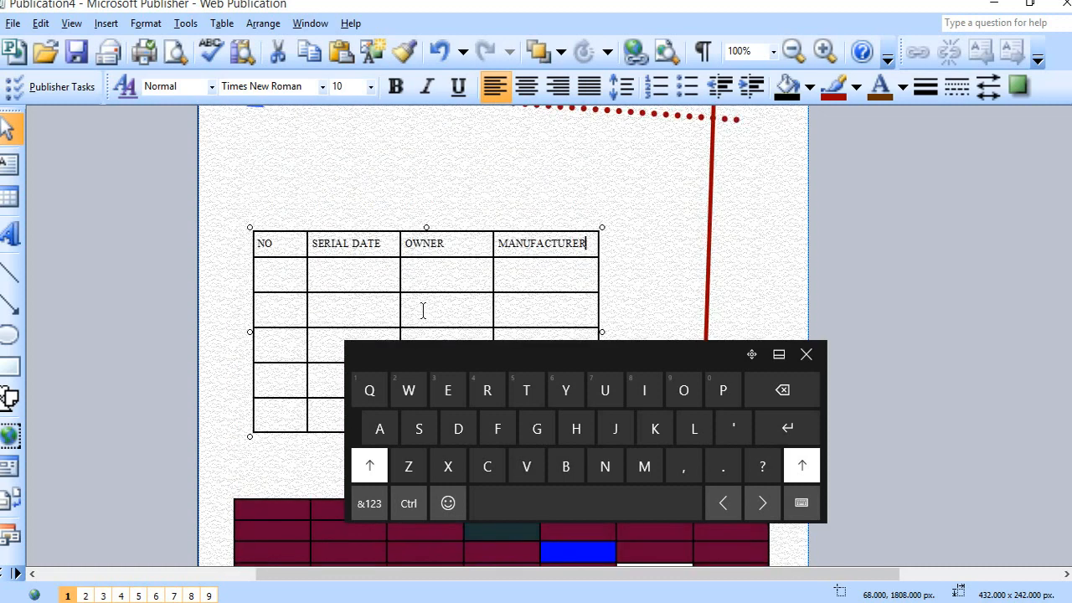
pyautogui.scroll(1, 424, 311)
pyautogui.scroll(3, 425, 311)
pyautogui.scroll(-1, 426, 312)
pyautogui.scroll(-2, 427, 311)
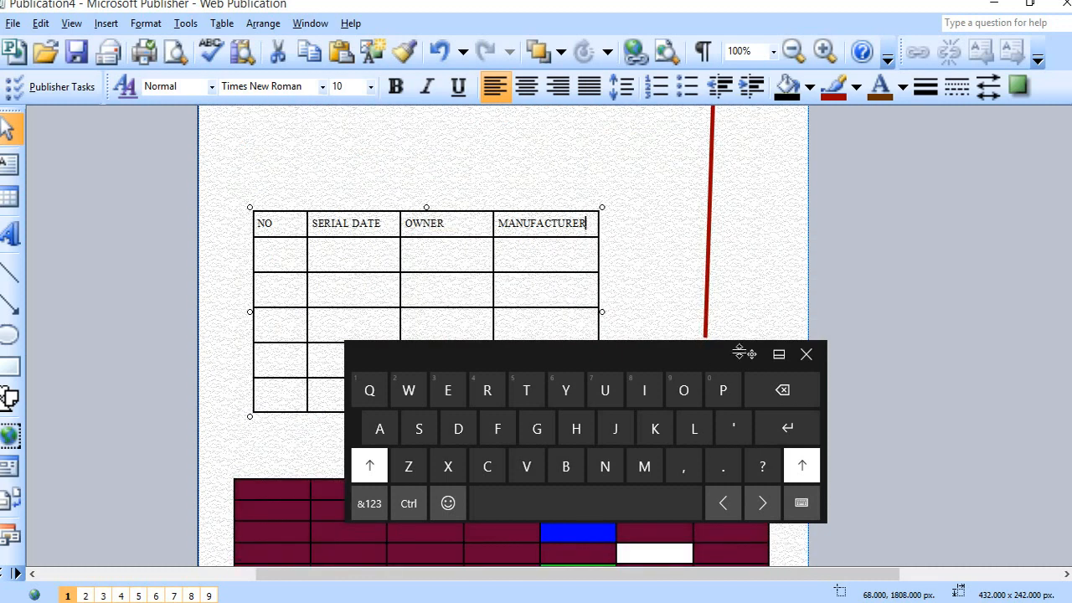
pyautogui.click(806, 353)
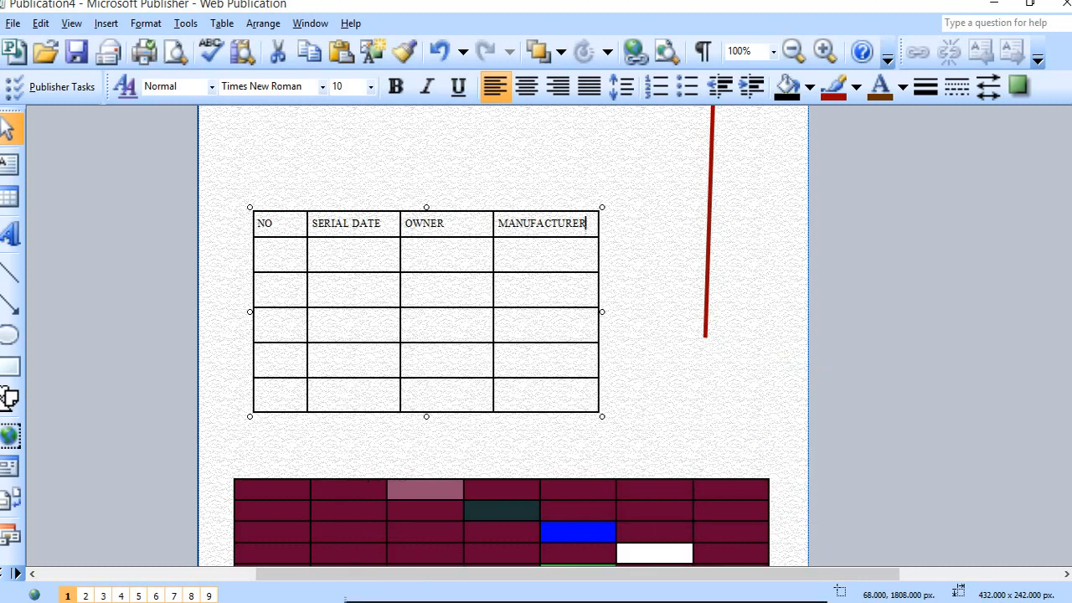
pyautogui.scroll(10, 536, 331)
pyautogui.scroll(12, 536, 330)
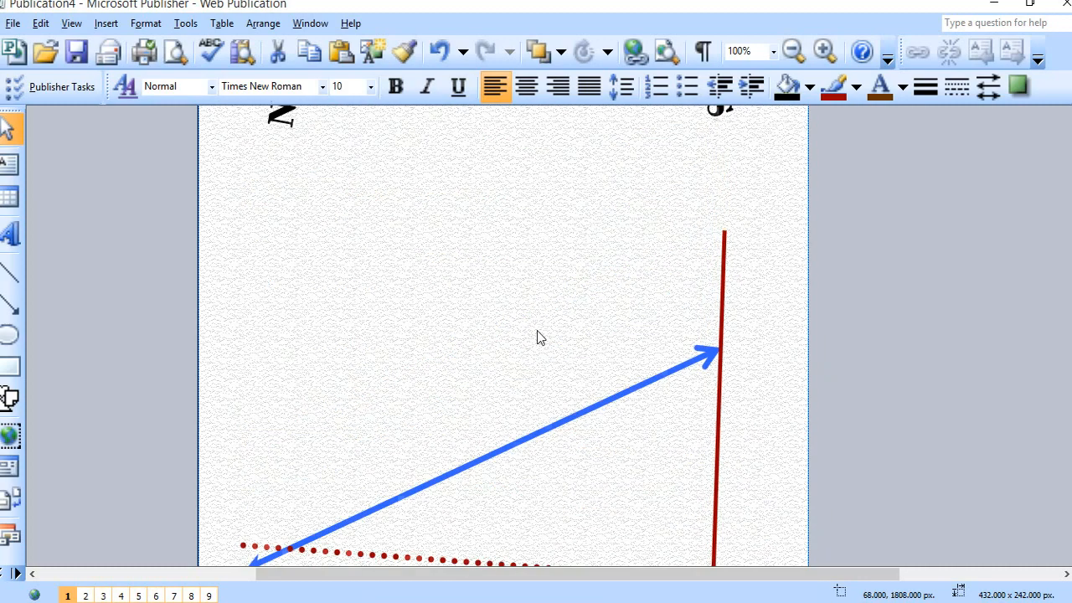
pyautogui.scroll(8, 538, 301)
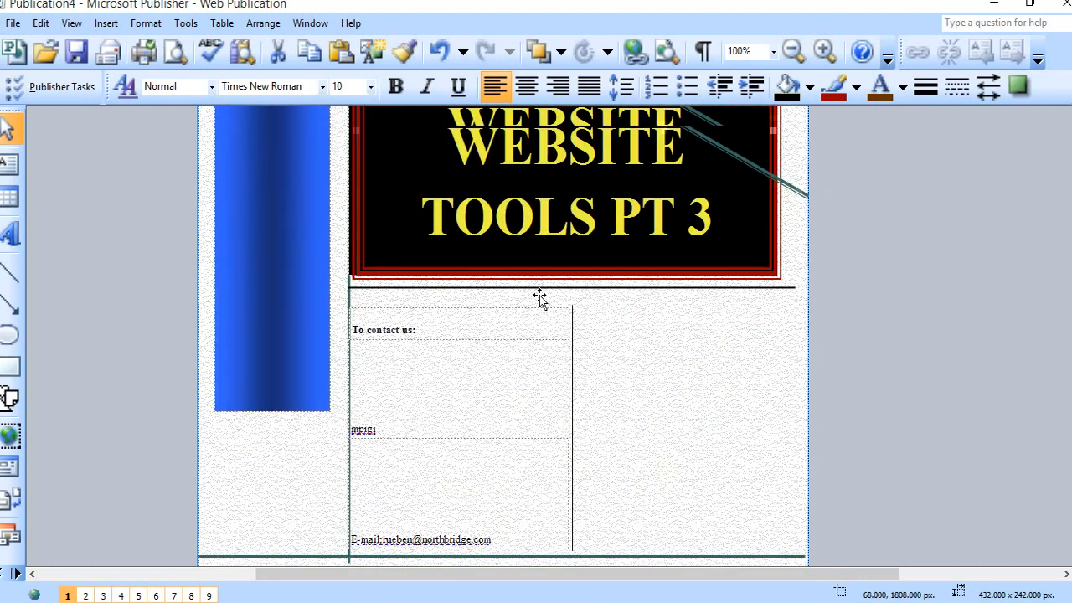
pyautogui.scroll(8, 543, 297)
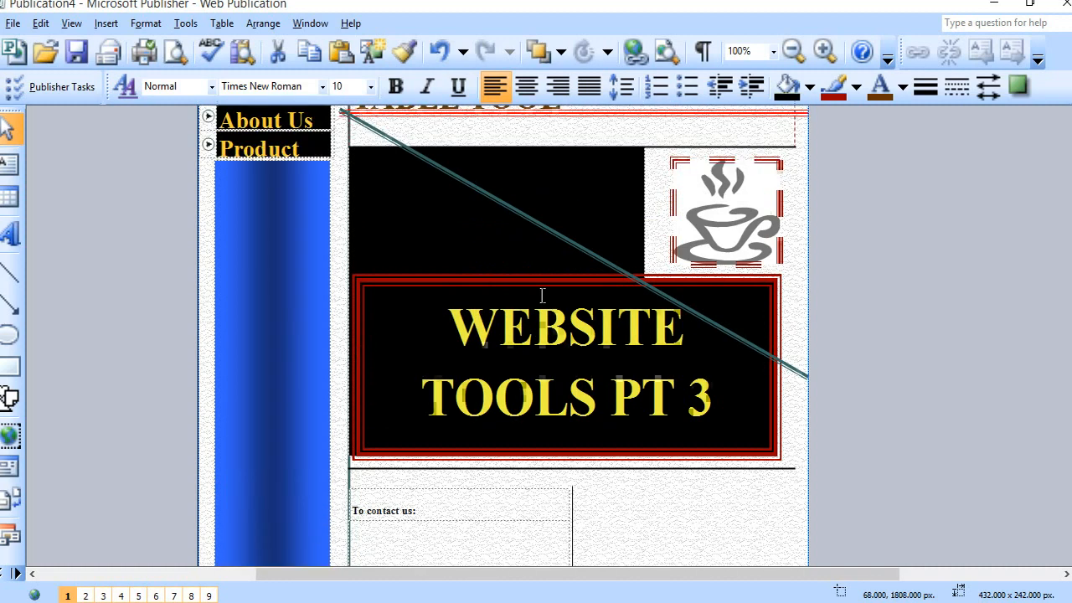